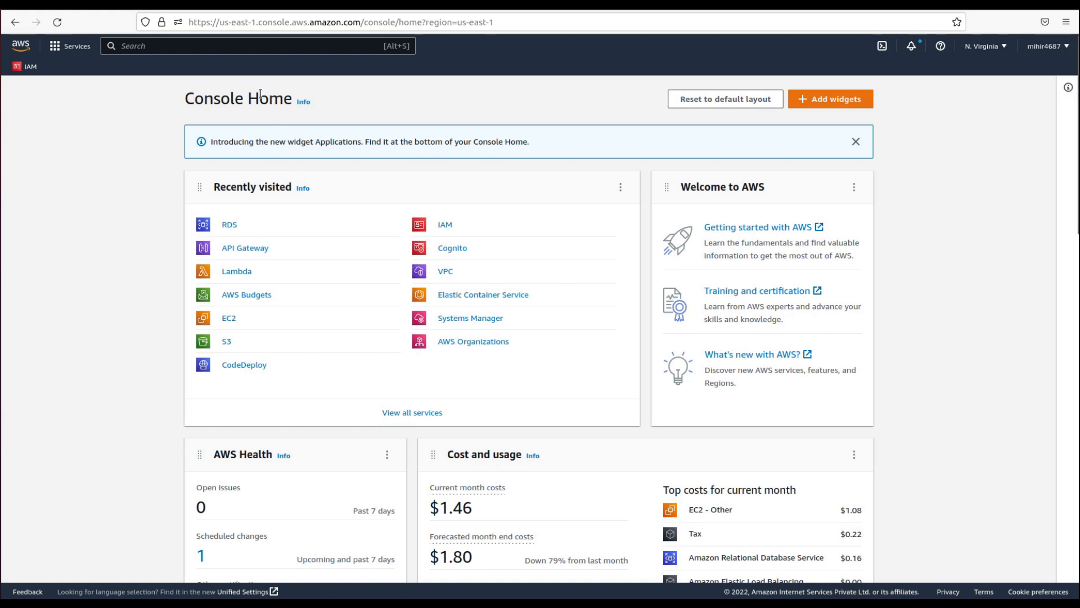
# - Find the RDS service, open it in a separate browser tab and start creating a database
pyautogui.click(229, 47)
pyautogui.write('rds')
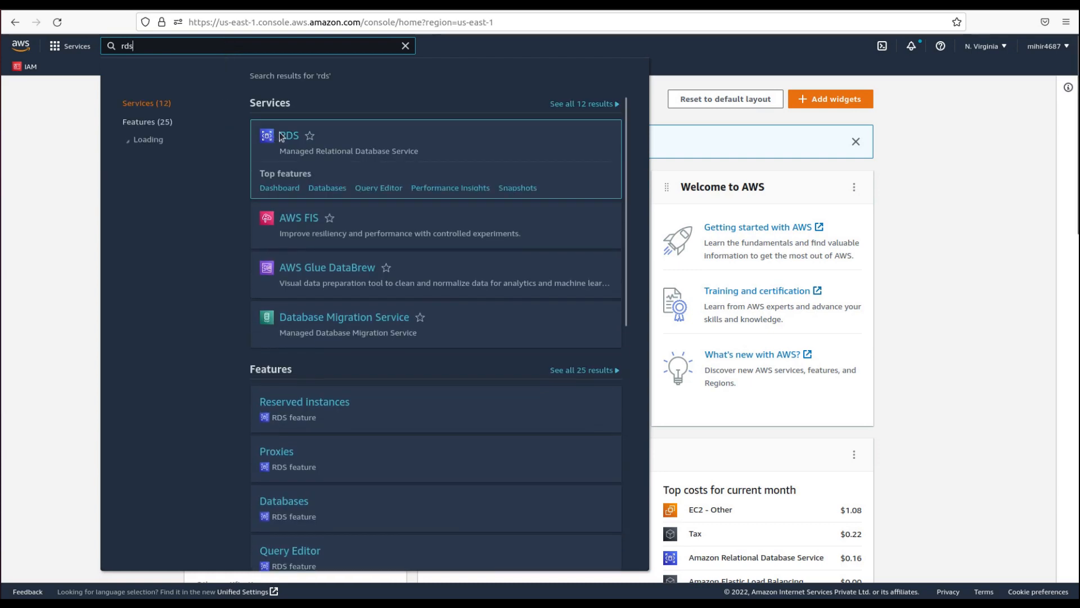
pyautogui.keyDown('ctrl'); pyautogui.click(289, 137); pyautogui.keyUp('ctrl')
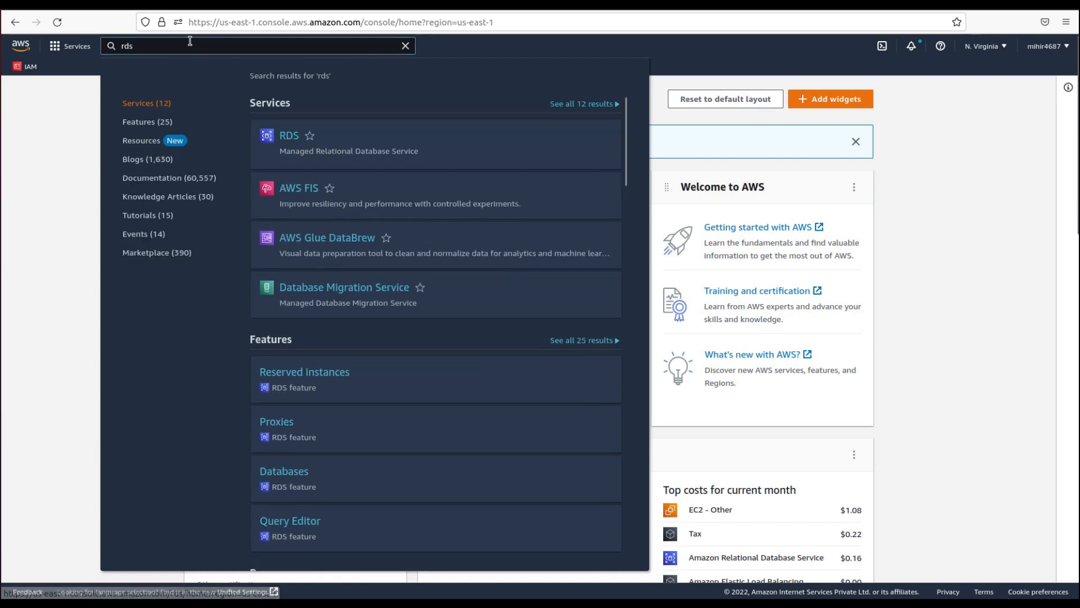
pyautogui.click(187, 8)
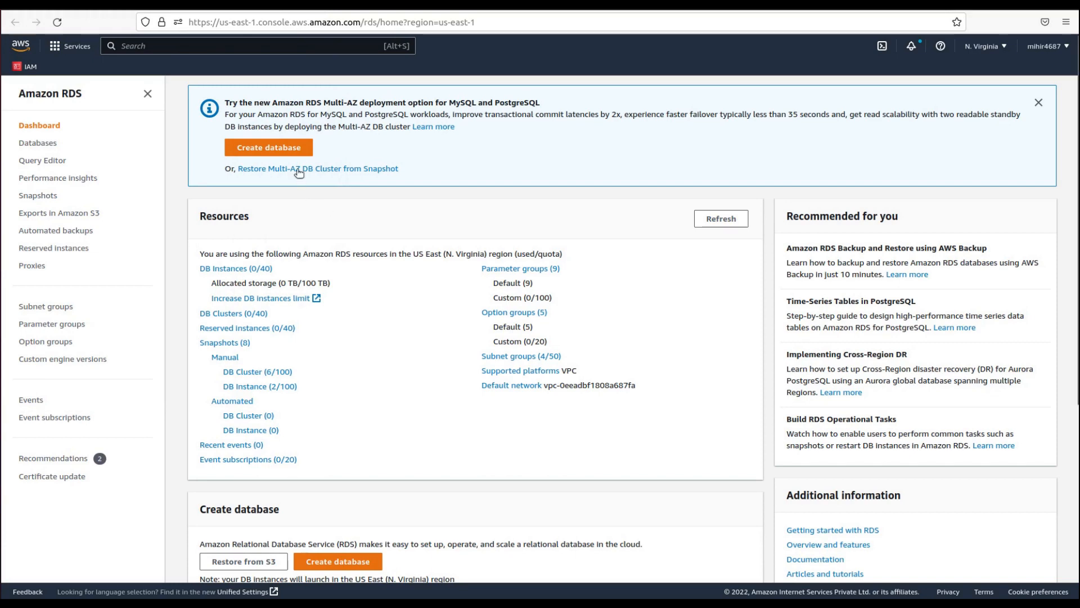
pyautogui.click(274, 148)
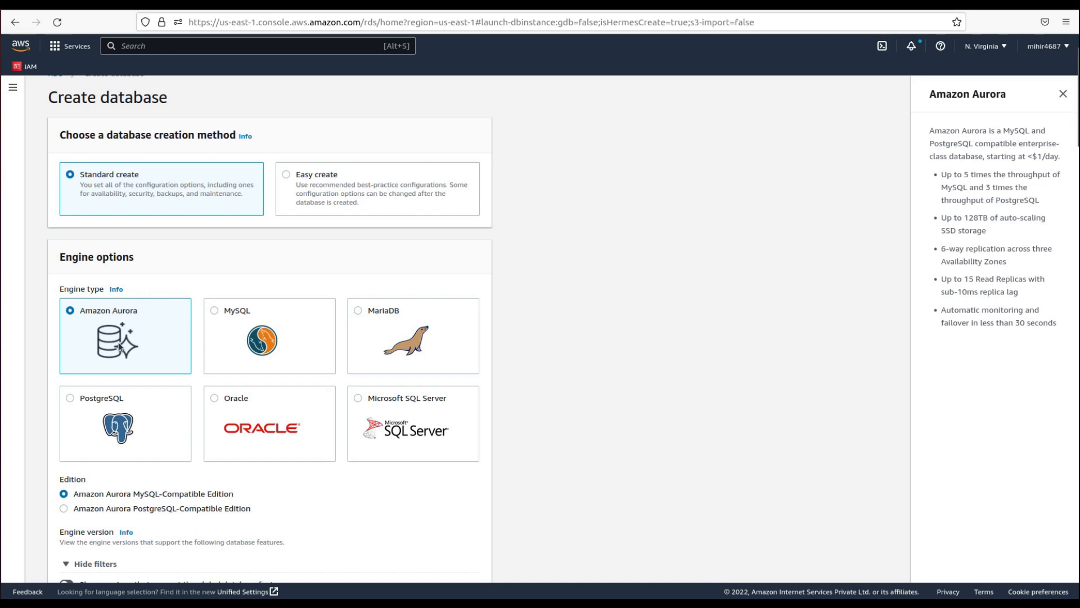
# - Select MySQL as the database engine type and apply the Free tier template
pyautogui.scroll(-2, 119, 347)
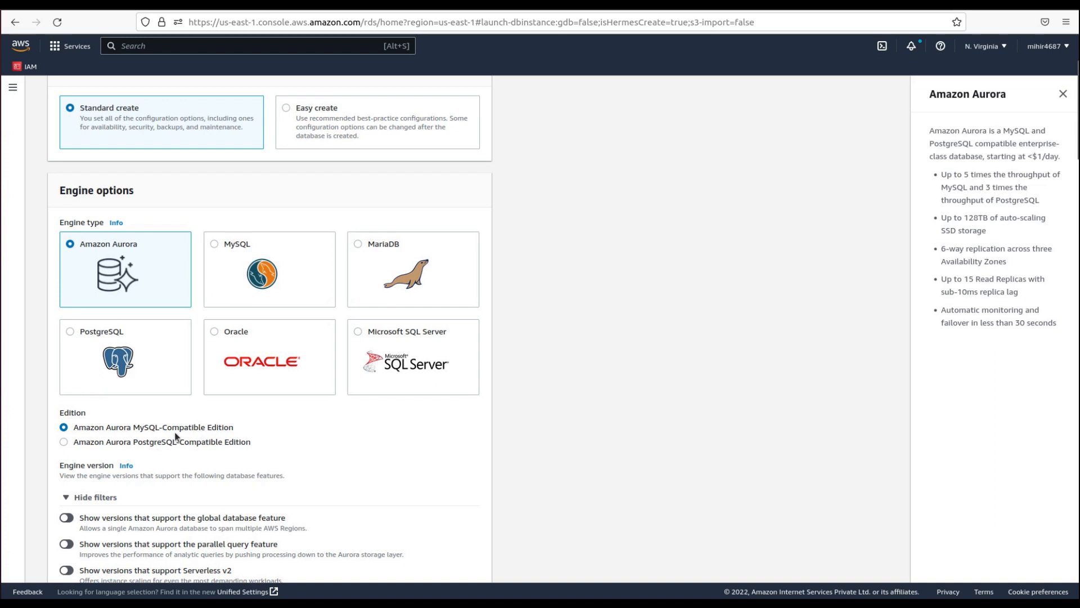
pyautogui.click(227, 264)
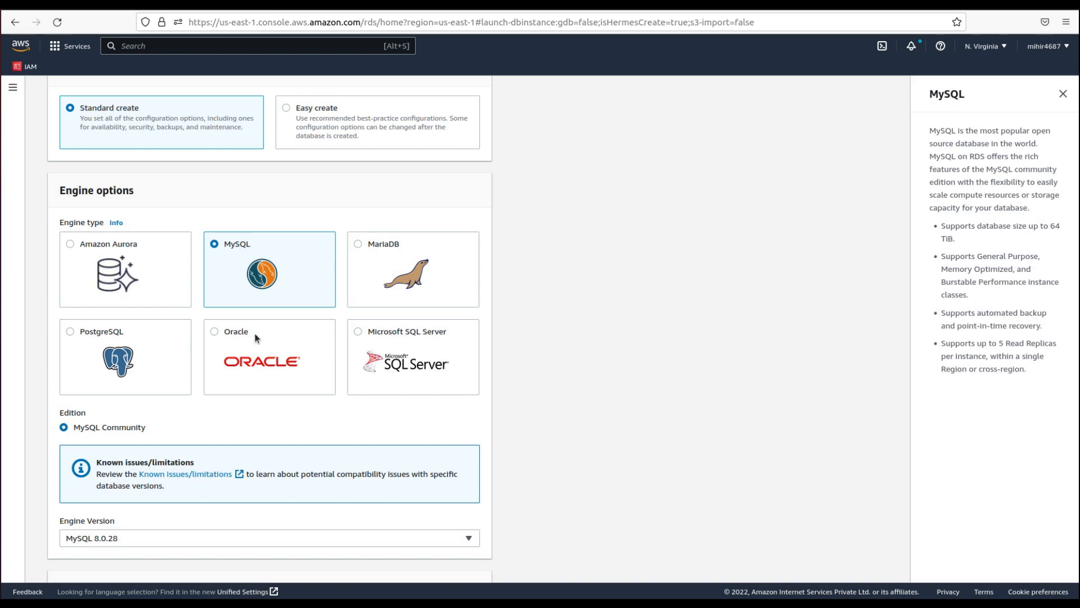
pyautogui.scroll(-5, 113, 272)
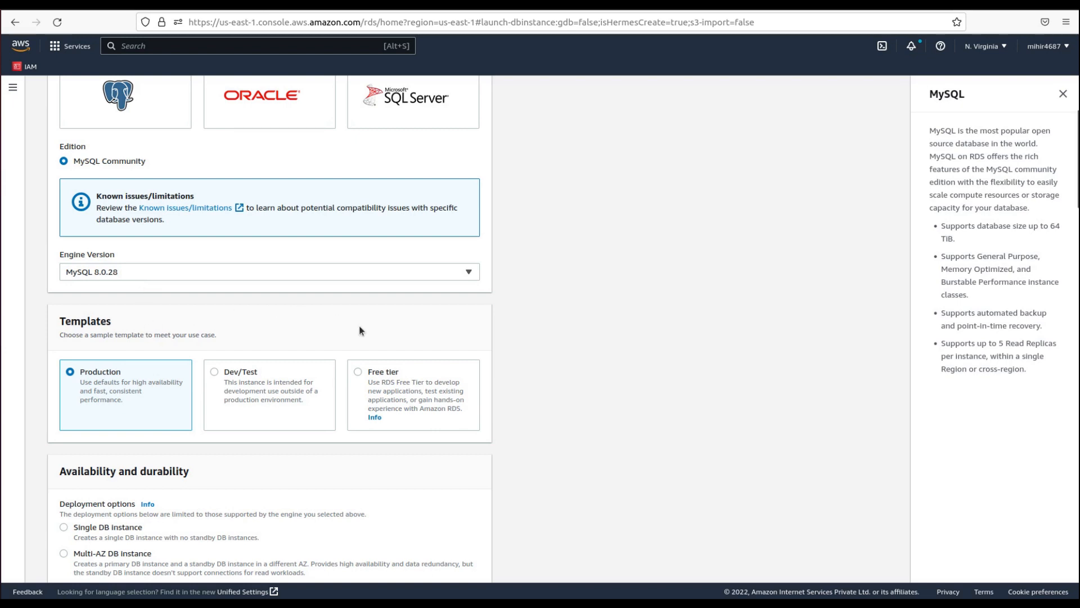
pyautogui.click(358, 373)
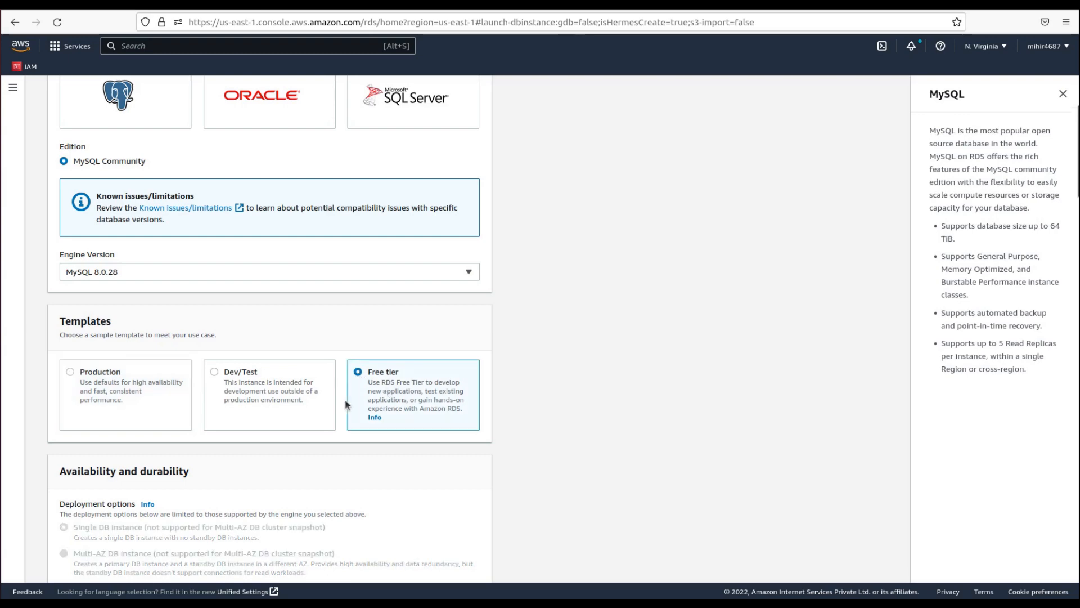
# - Set the DB instance identifier to mydb in the database settings
pyautogui.scroll(-5, 306, 416)
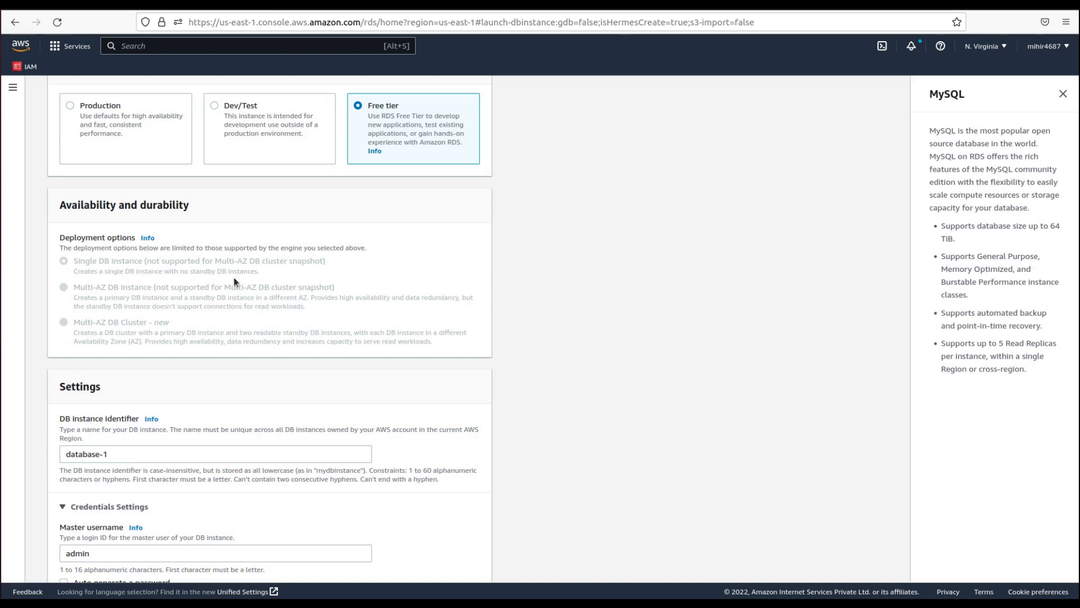
pyautogui.scroll(-3, 234, 278)
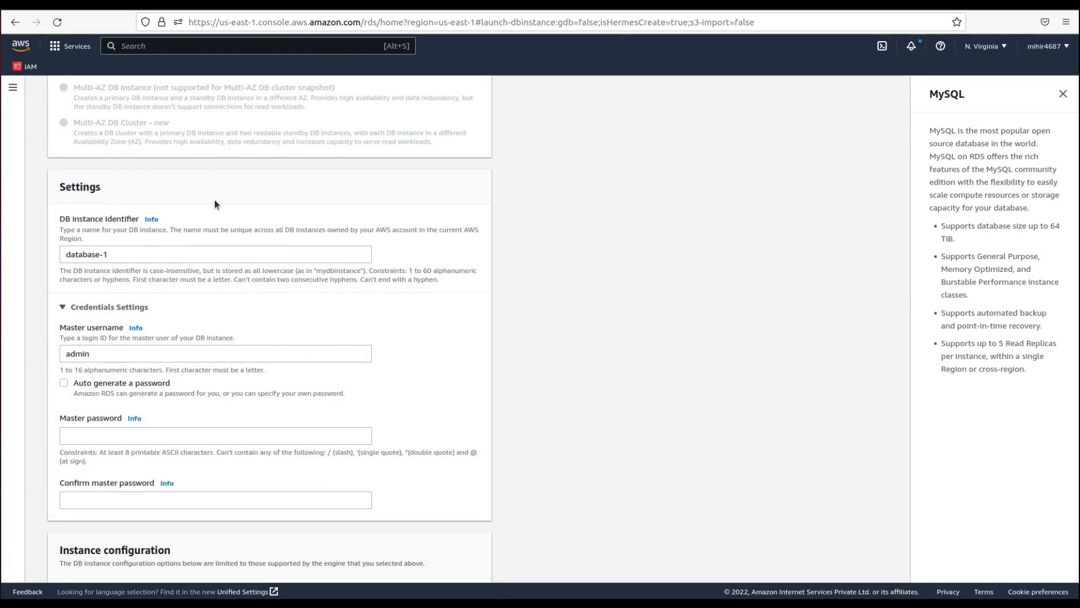
pyautogui.click(140, 248)
pyautogui.tripleClick(126, 258)
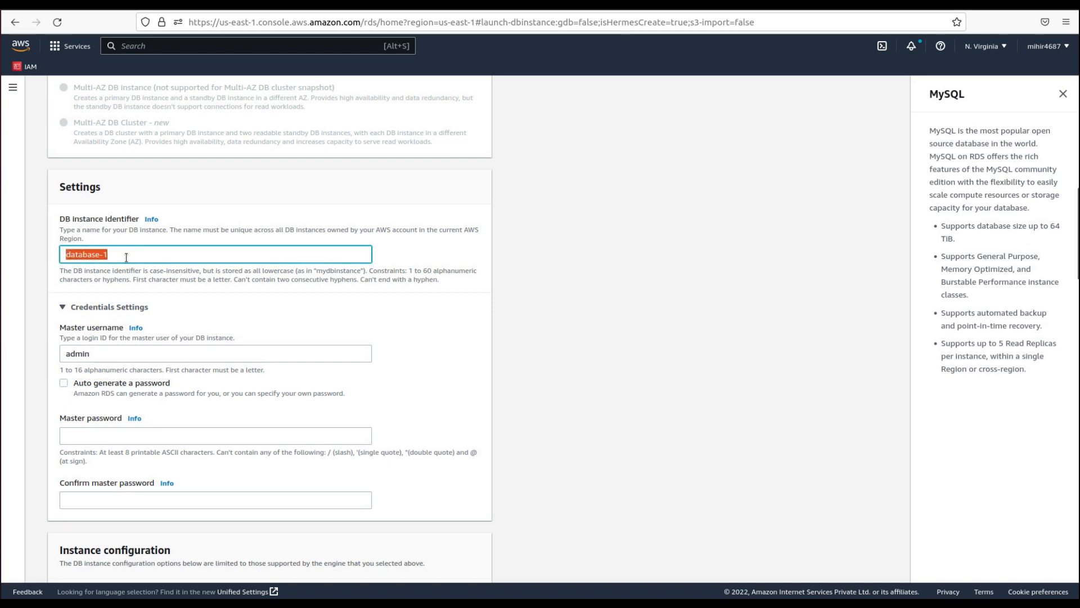
pyautogui.write('mydb')
# - Try to enter the master password for the admin user and repeat it in the confirmation field
pyautogui.click(68, 349)
pyautogui.click(89, 428)
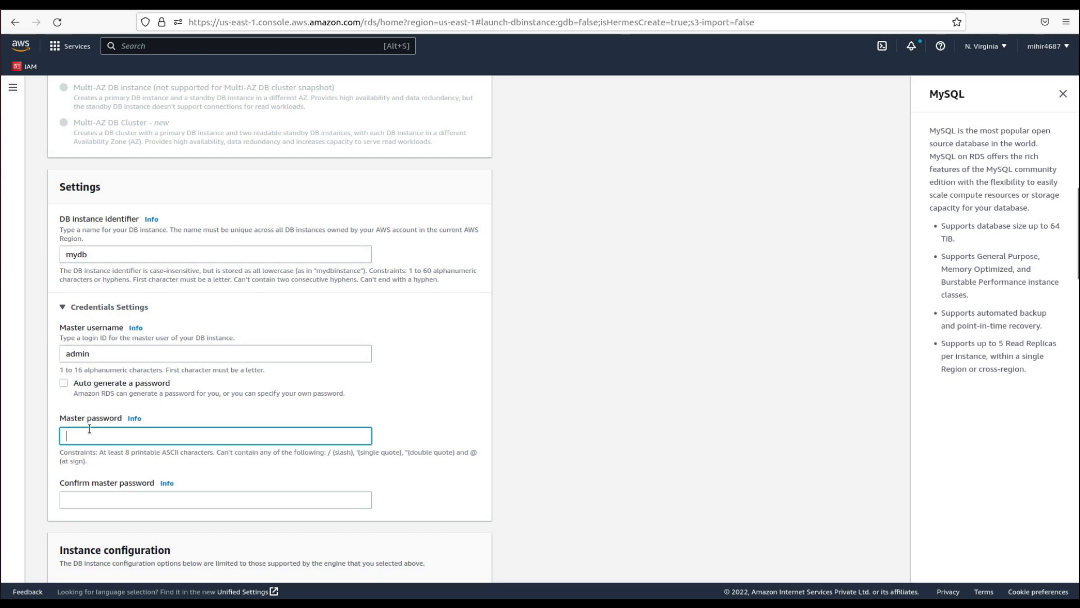
pyautogui.write('•••••••••')
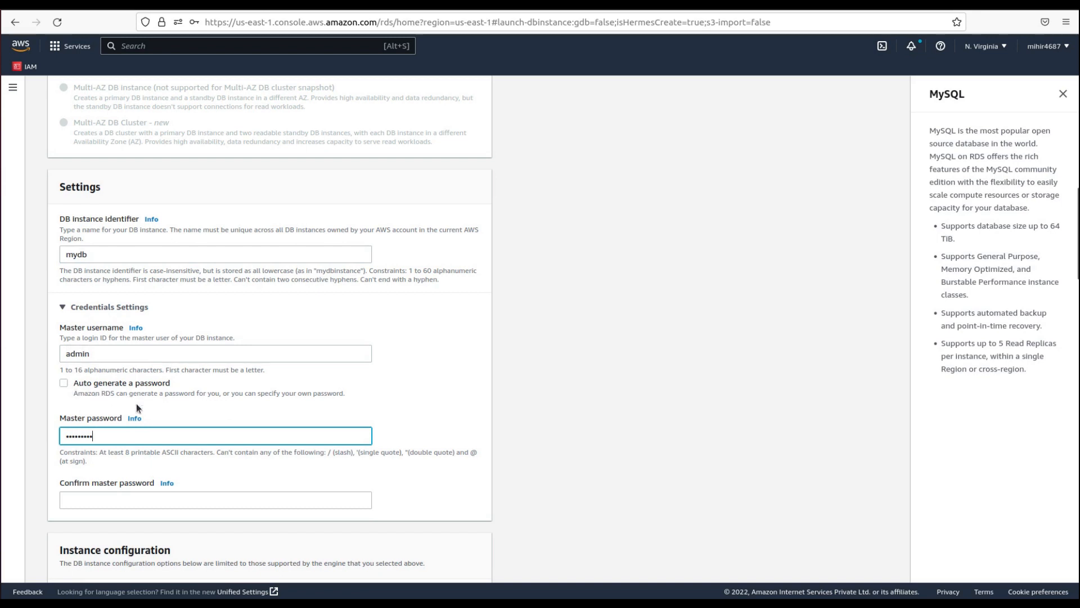
pyautogui.click(94, 500)
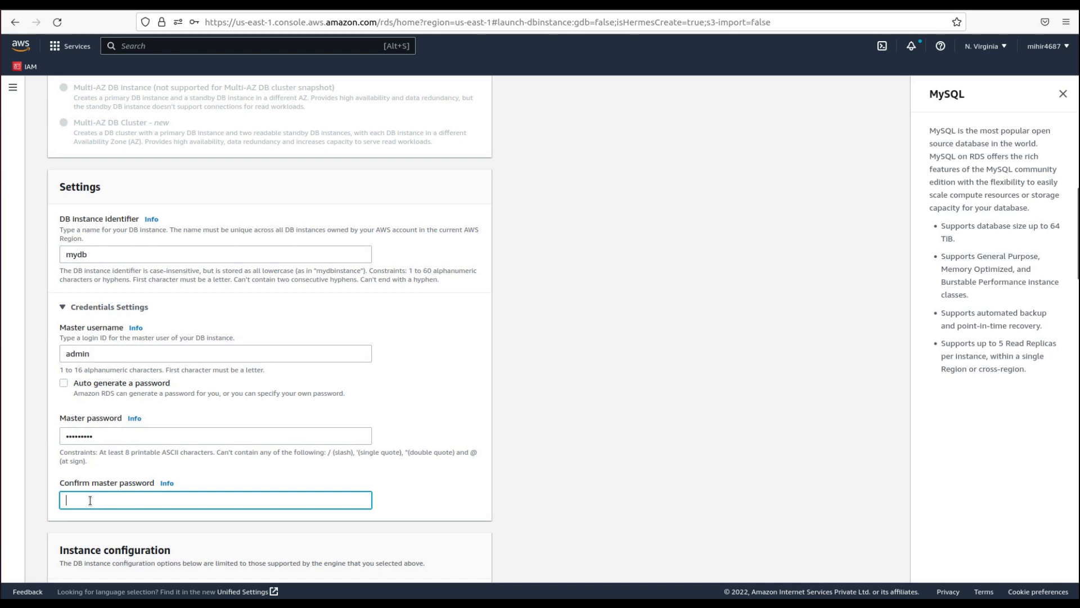
pyautogui.write('•••••••••')
# - Choose db.t3.micro from the burstable classes as the DB instance class
pyautogui.scroll(-5, 151, 417)
pyautogui.scroll(-1, 151, 419)
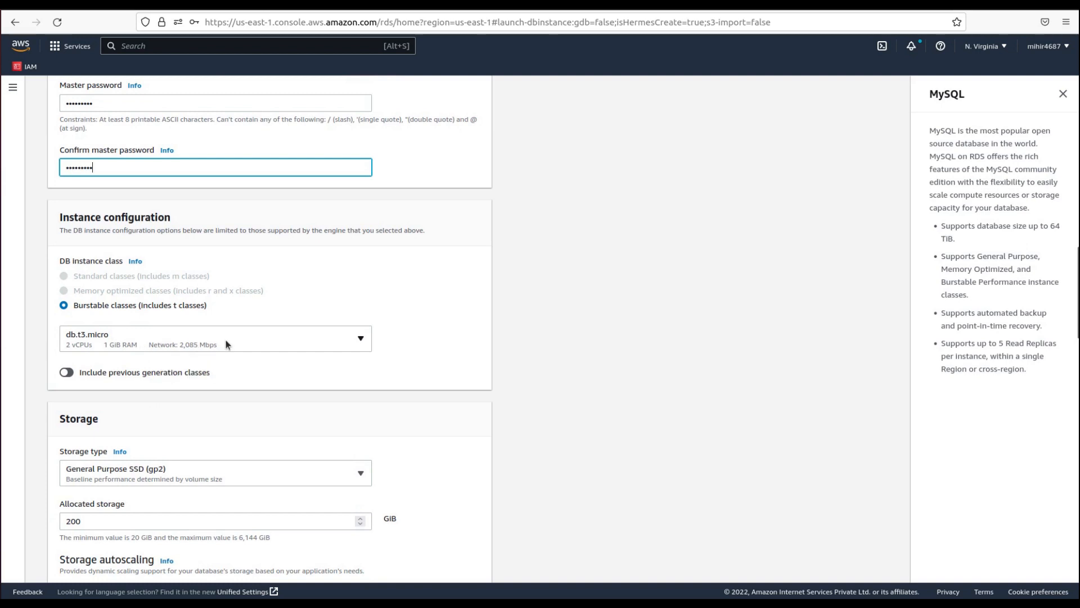
pyautogui.click(163, 345)
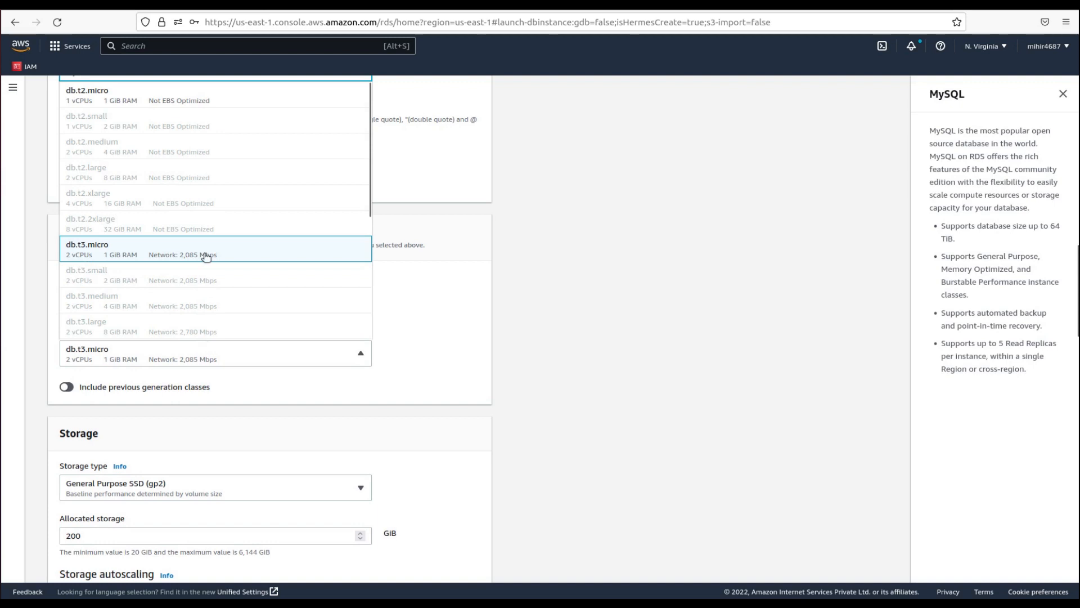
pyautogui.click(108, 251)
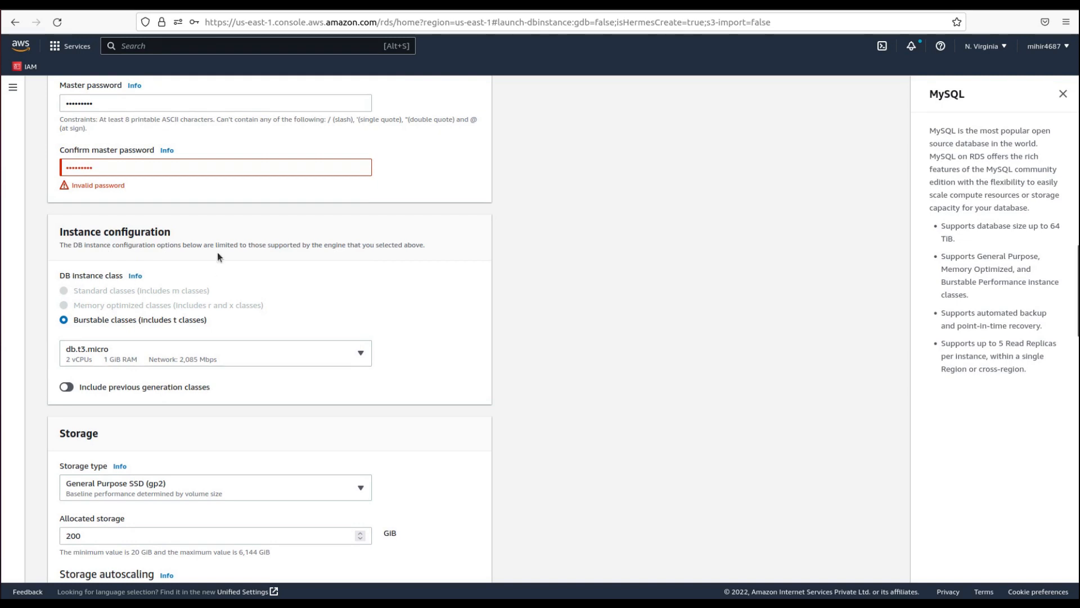
# - Try to re-enter the master password and its confirmation so that both match
pyautogui.doubleClick(101, 173)
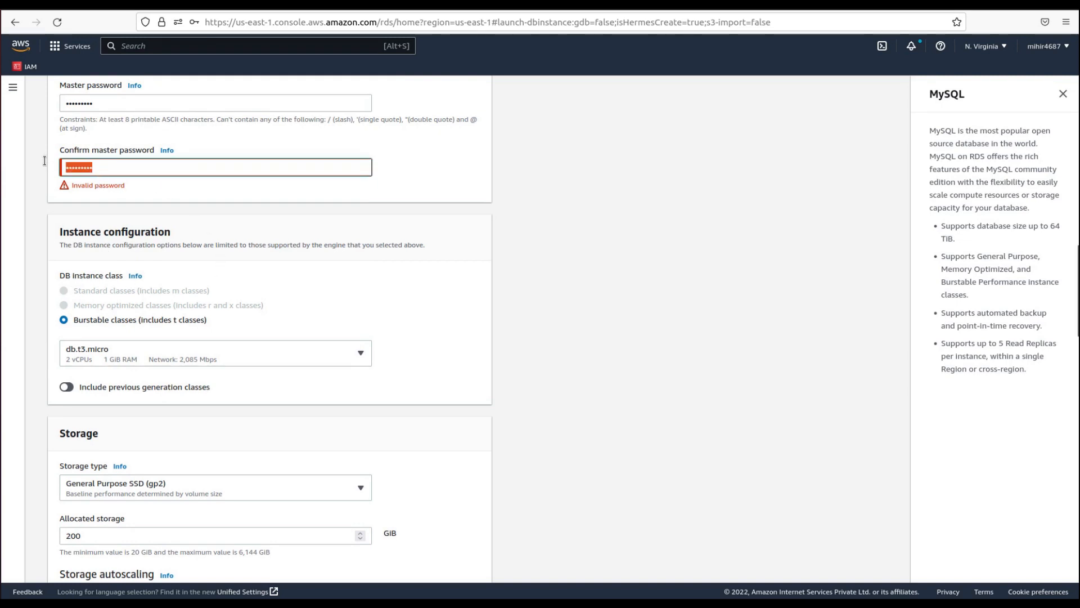
pyautogui.doubleClick(61, 101)
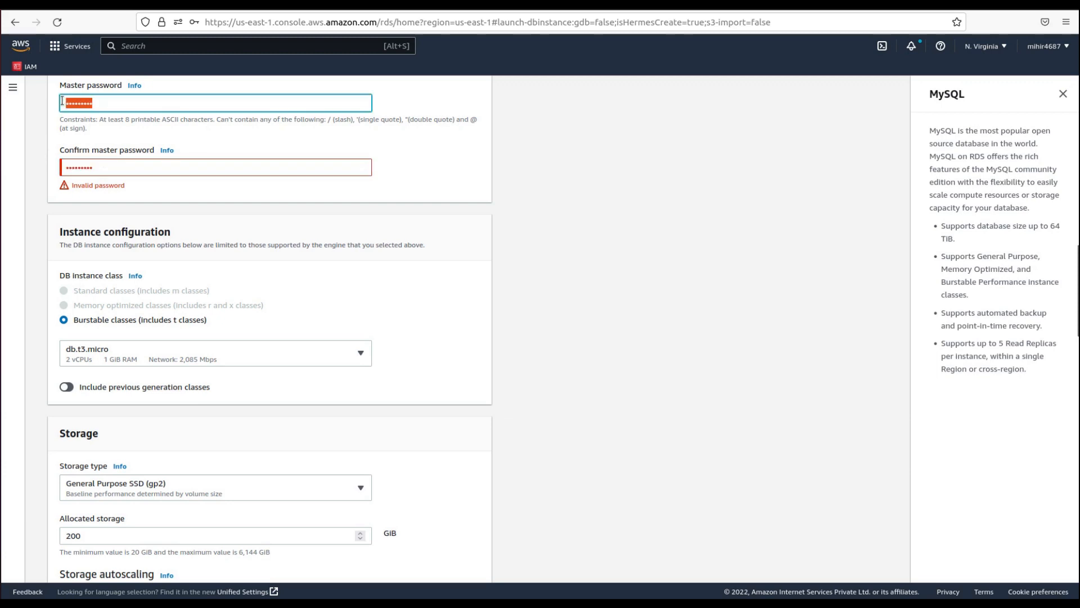
pyautogui.write('•••••')
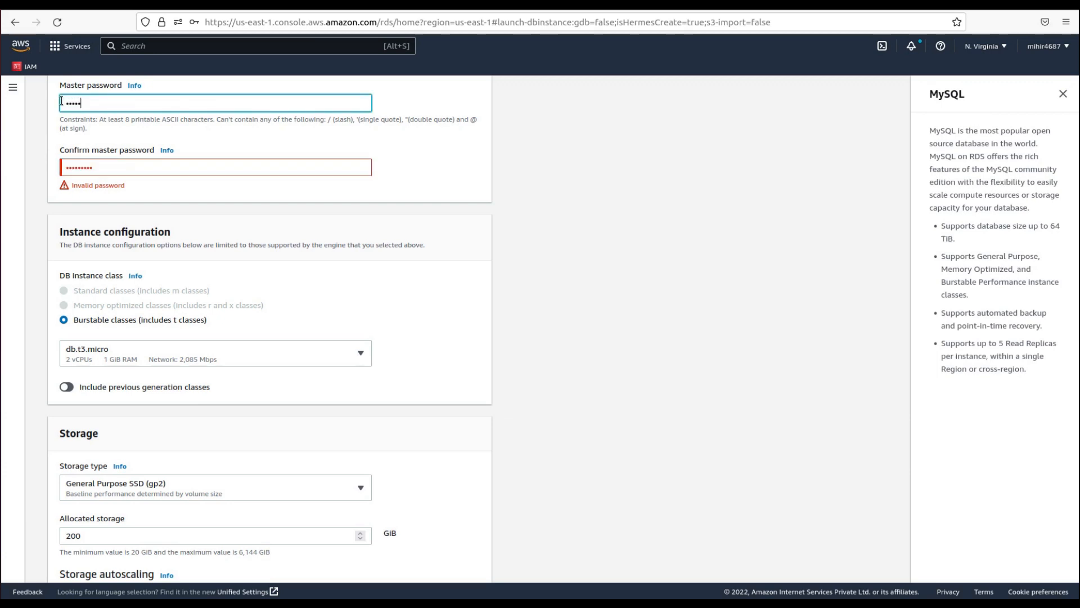
pyautogui.write('•••')
pyautogui.doubleClick(75, 169)
pyautogui.write('••••')
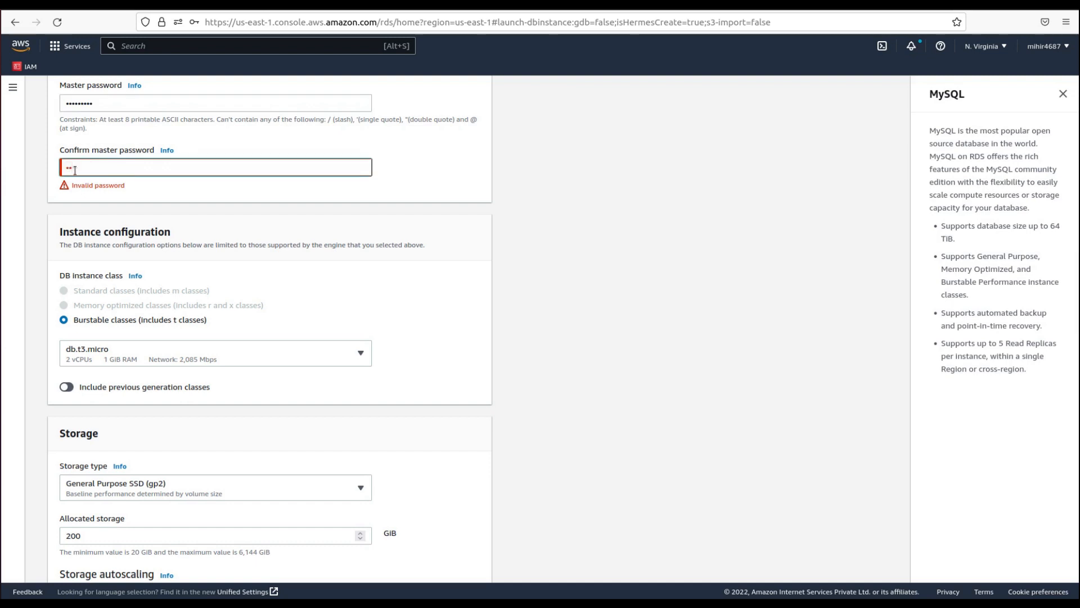
pyautogui.write('•••••')
pyautogui.click(165, 198)
# - Replace the master password with a new one and enter the same password in the confirmation field
pyautogui.scroll(5, 208, 228)
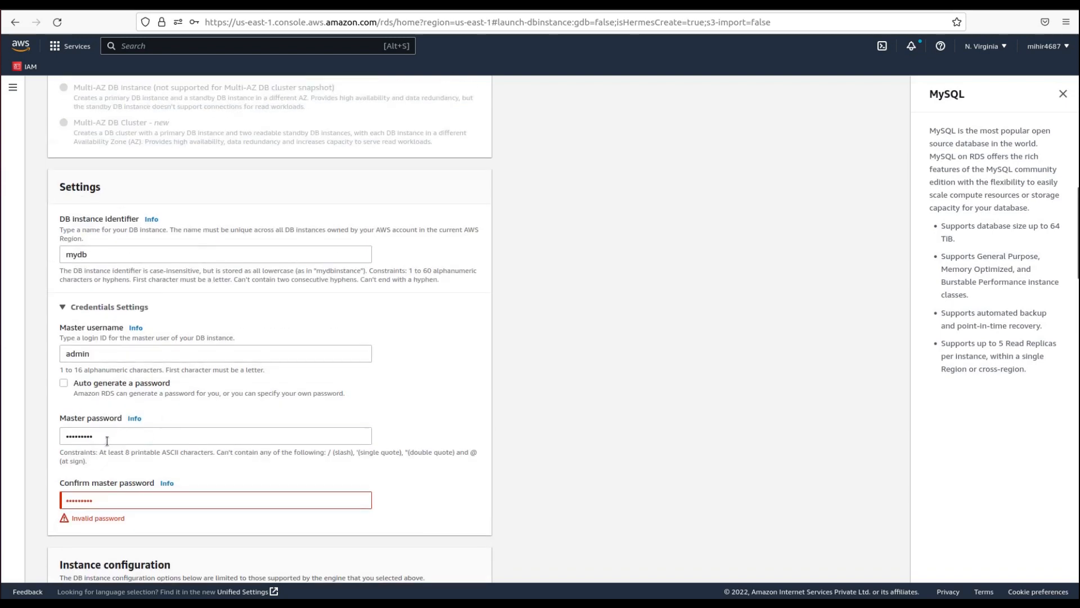
pyautogui.moveTo(107, 440); pyautogui.dragTo(44, 431)
pyautogui.write('••')
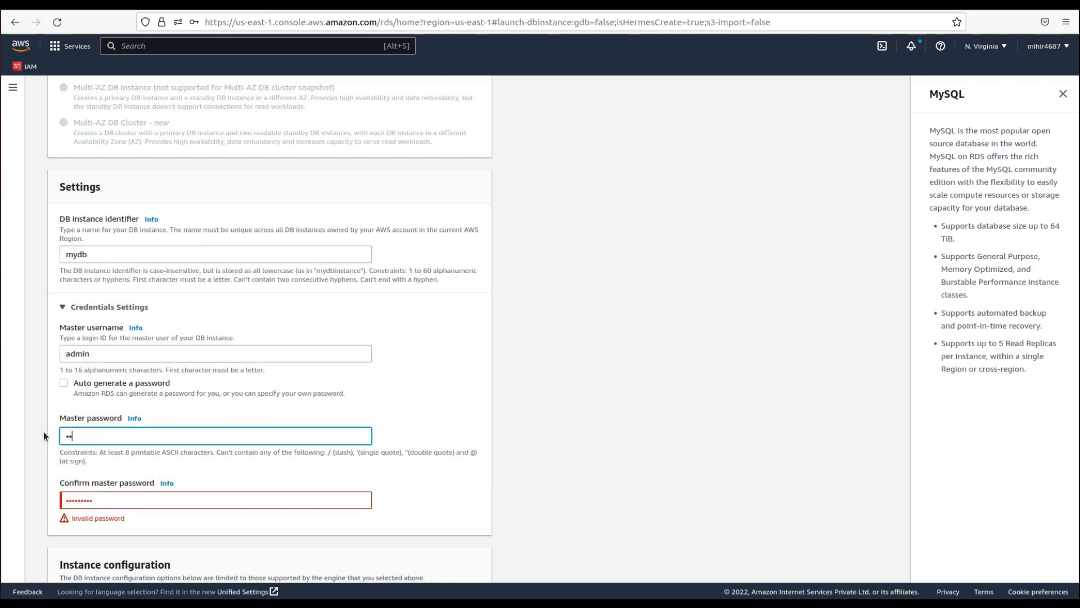
pyautogui.write('••••••')
pyautogui.doubleClick(106, 497)
pyautogui.write('••••••••')
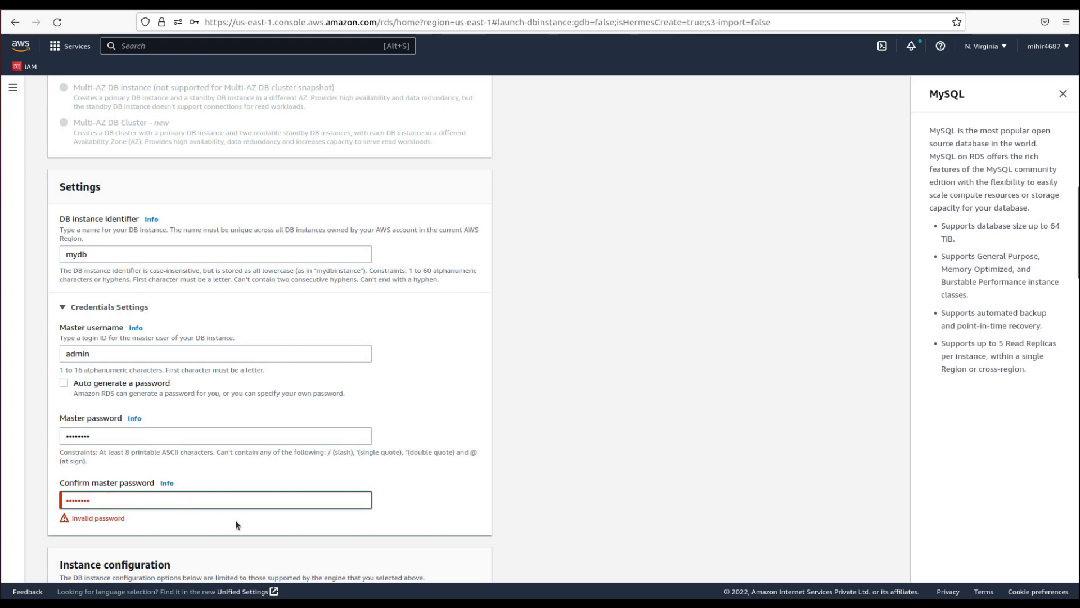
pyautogui.click(126, 435)
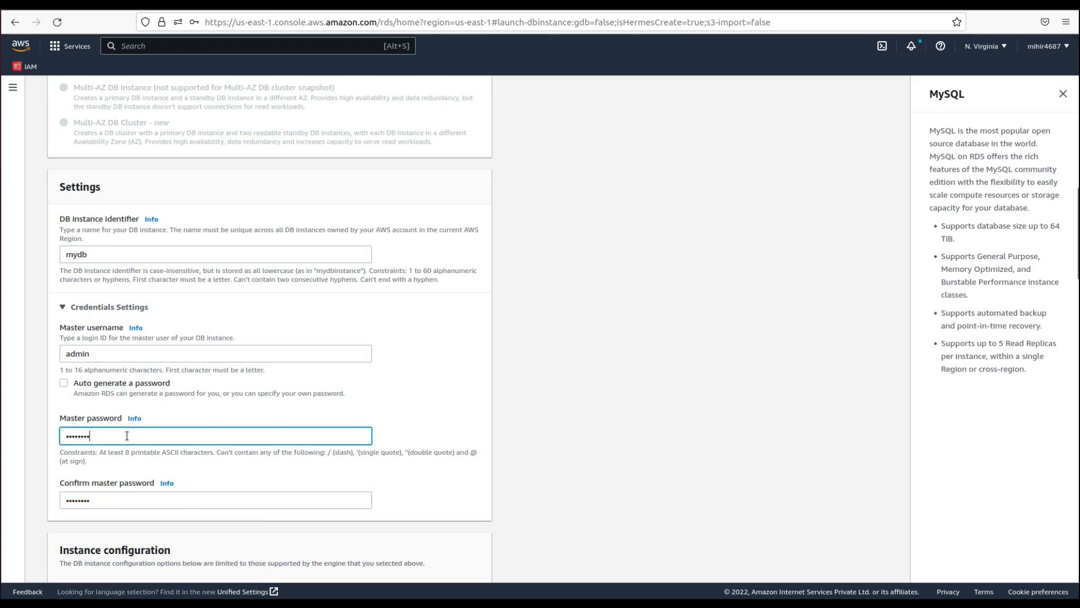
pyautogui.click(197, 484)
# - Set the allocated storage to 20 GiB and disable storage autoscaling
pyautogui.scroll(-8, 197, 485)
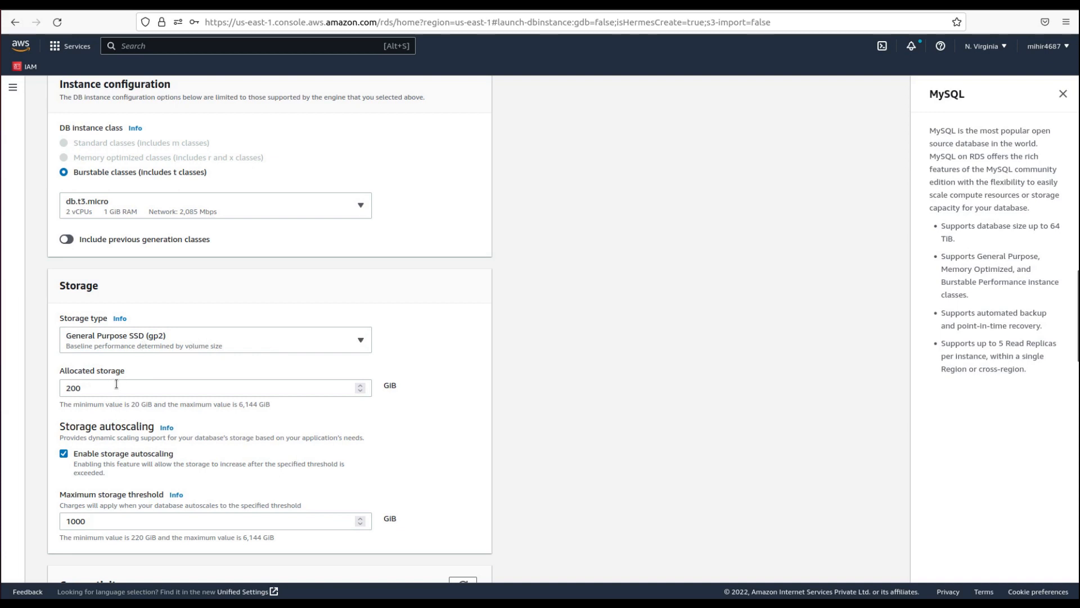
pyautogui.moveTo(88, 387); pyautogui.dragTo(50, 383)
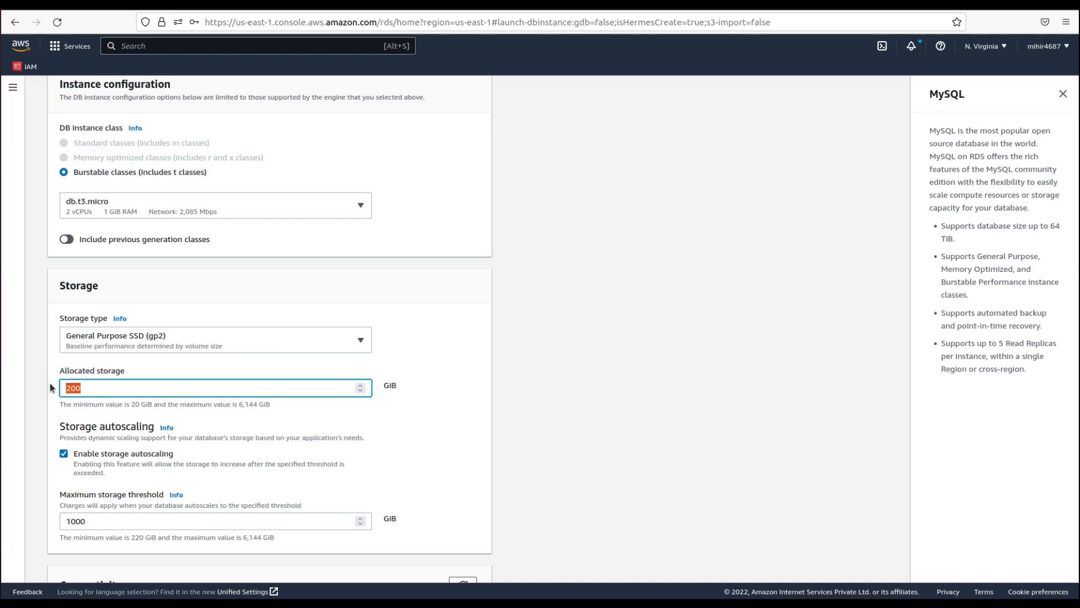
pyautogui.press('Down')
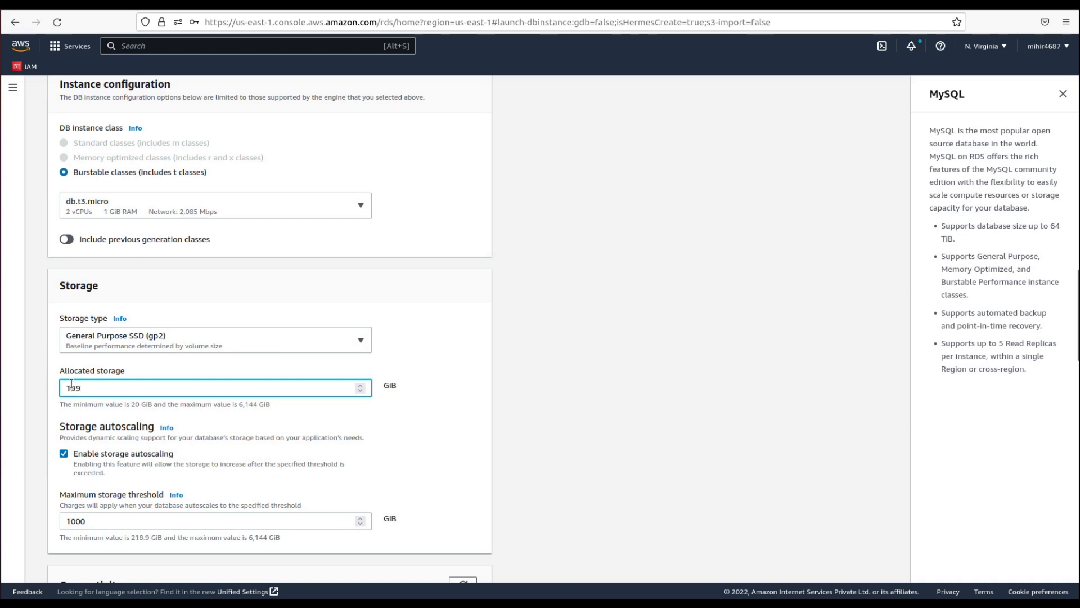
pyautogui.write('20')
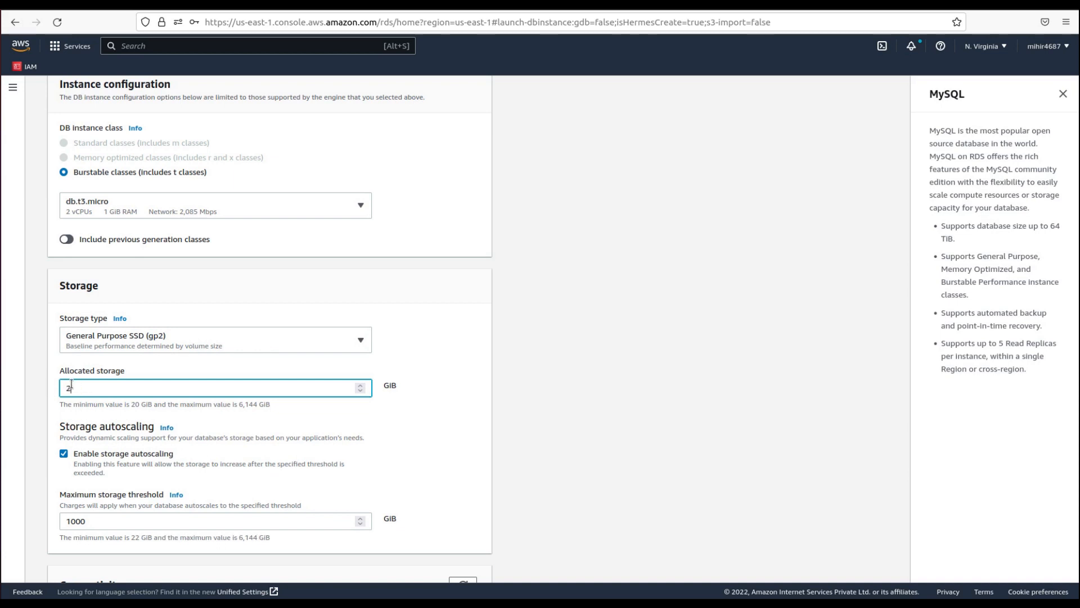
pyautogui.scroll(-3, 79, 407)
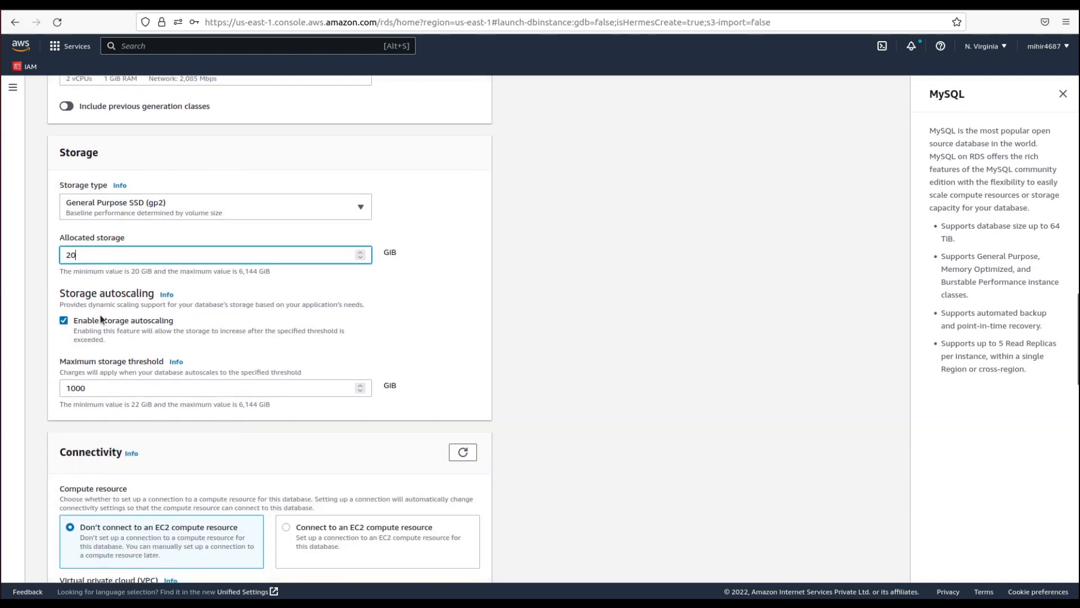
pyautogui.click(64, 322)
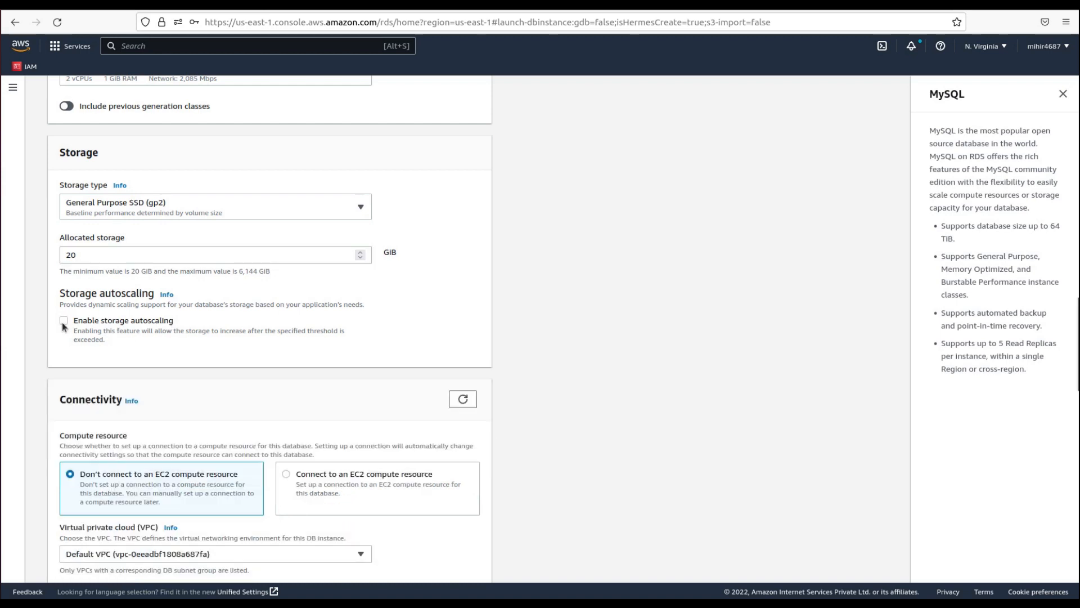
# - Review the selectable VPCs in the connectivity settings, keeping the Default VPC
pyautogui.scroll(-3, 63, 324)
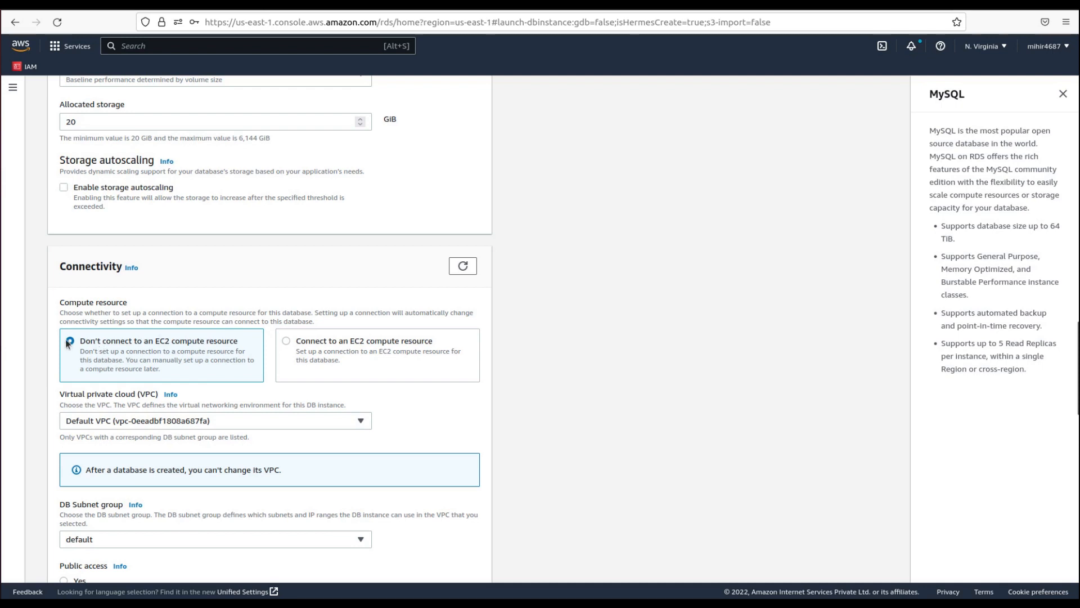
pyautogui.scroll(-3, 73, 340)
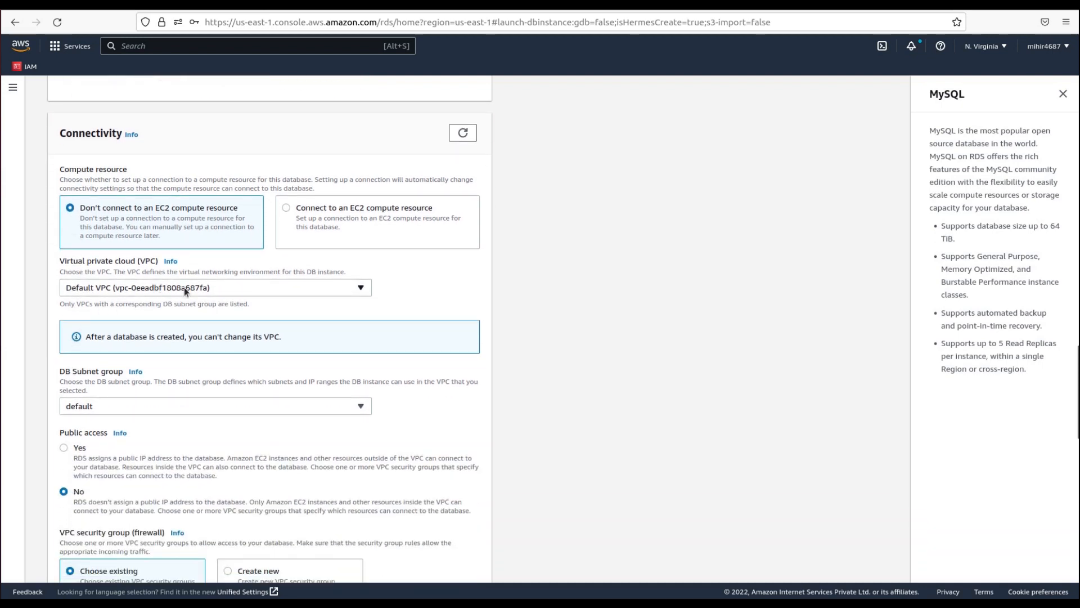
pyautogui.click(214, 288)
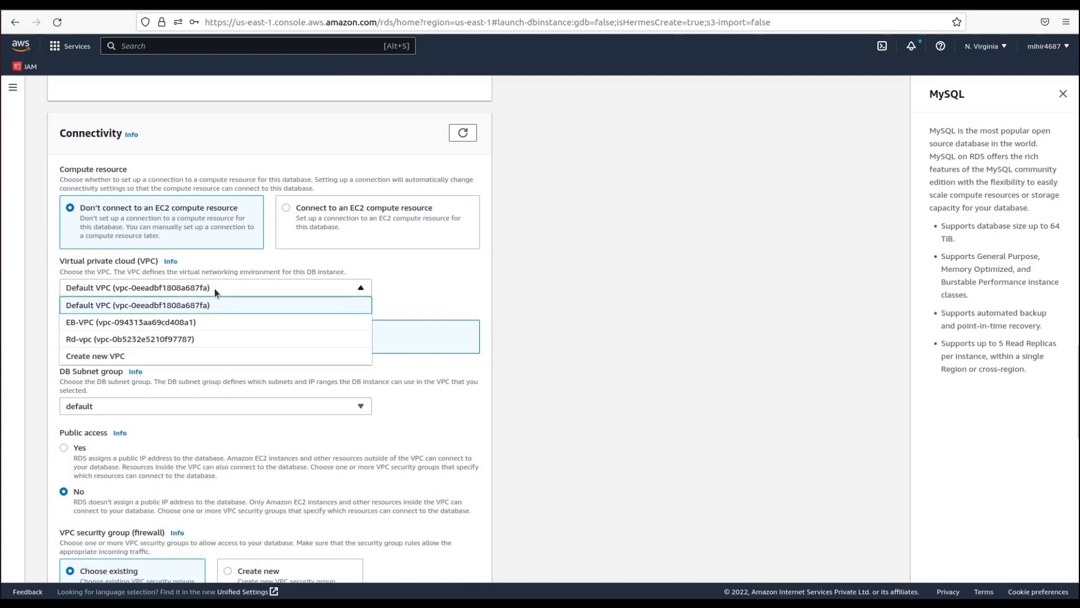
pyautogui.click(214, 288)
pyautogui.scroll(-1, 159, 320)
pyautogui.scroll(-1, 160, 319)
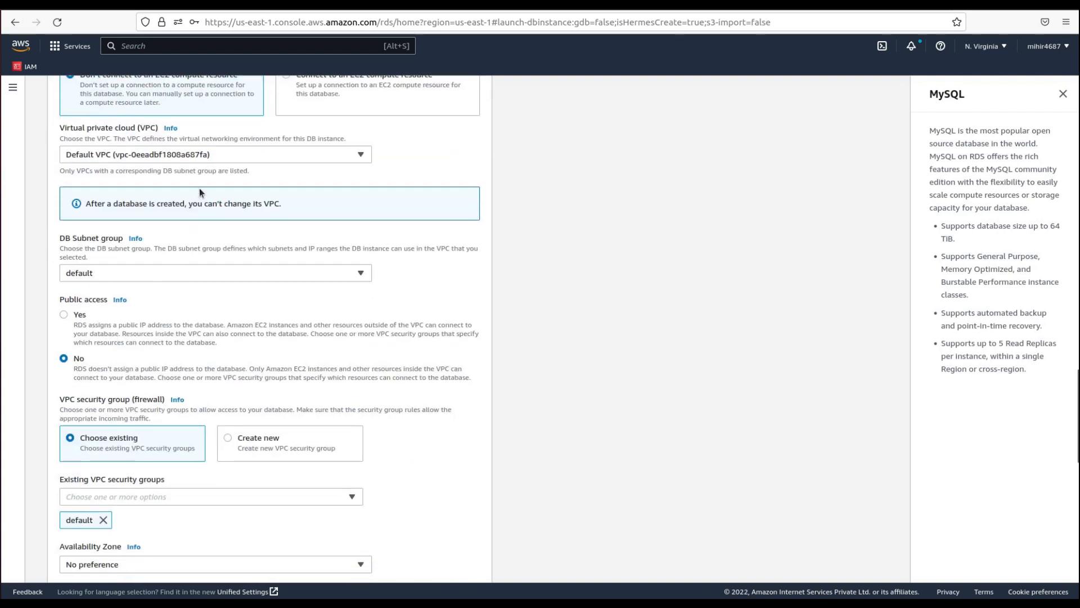
# - Recheck the selectable VPCs while keeping the Default VPC, and set the database's public access to Yes
pyautogui.click(211, 159)
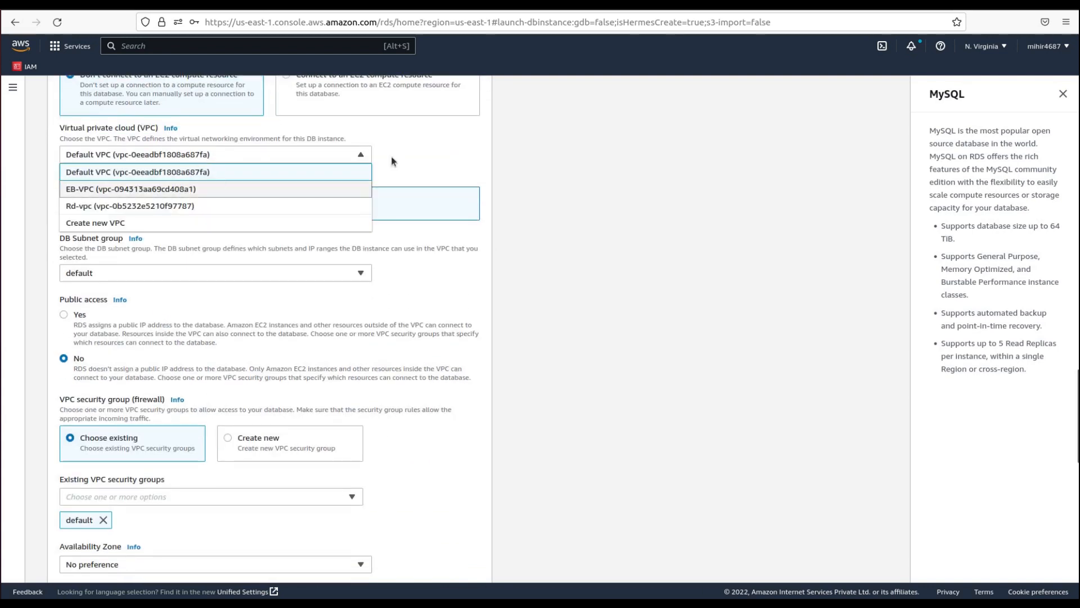
pyautogui.click(445, 151)
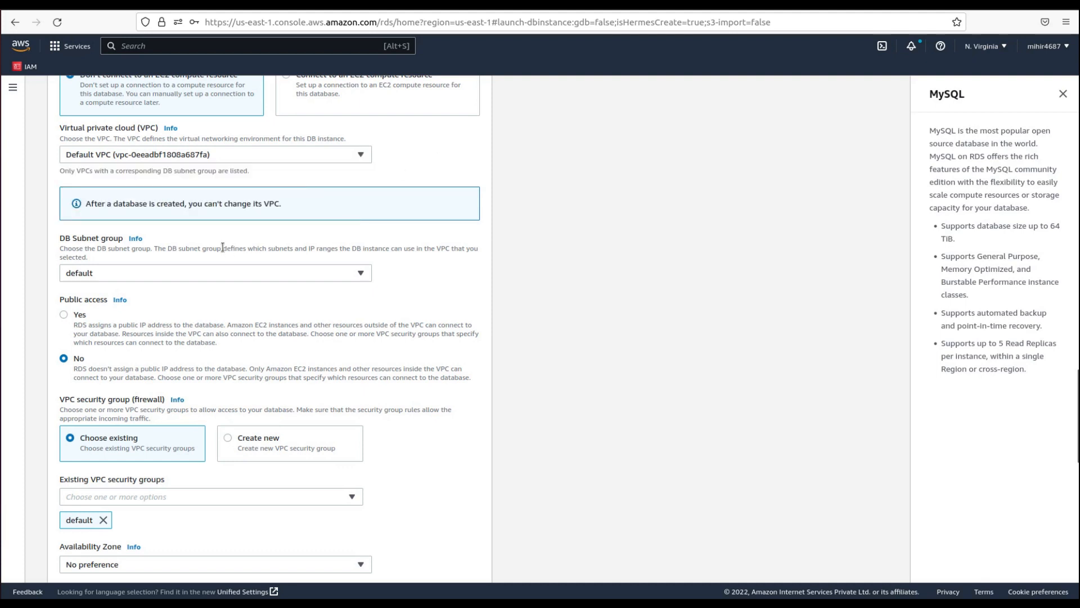
pyautogui.scroll(-1, 222, 247)
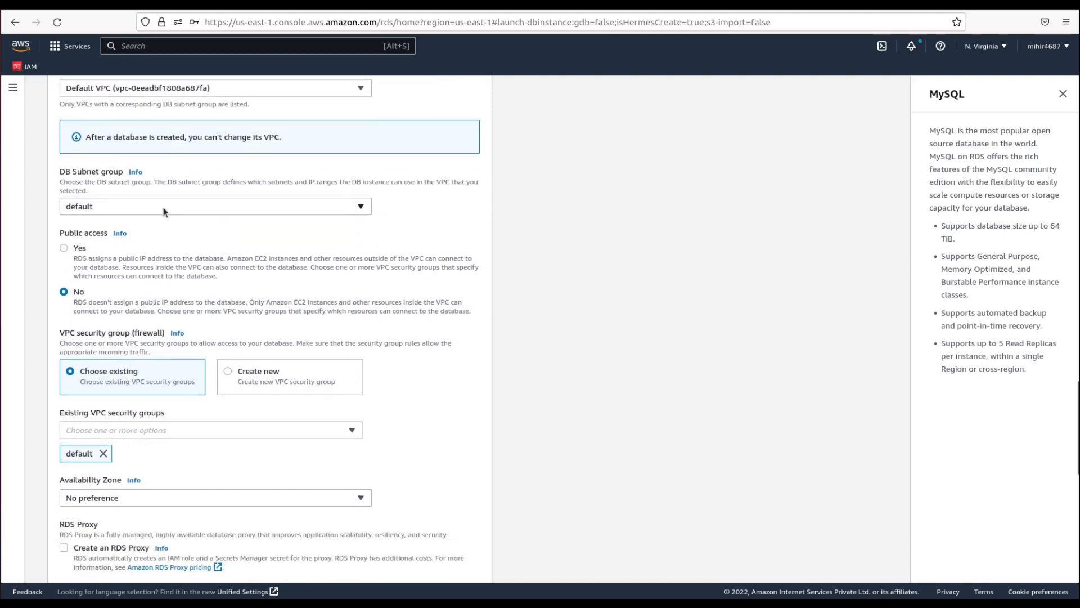
pyautogui.click(63, 248)
pyautogui.scroll(-2, 62, 288)
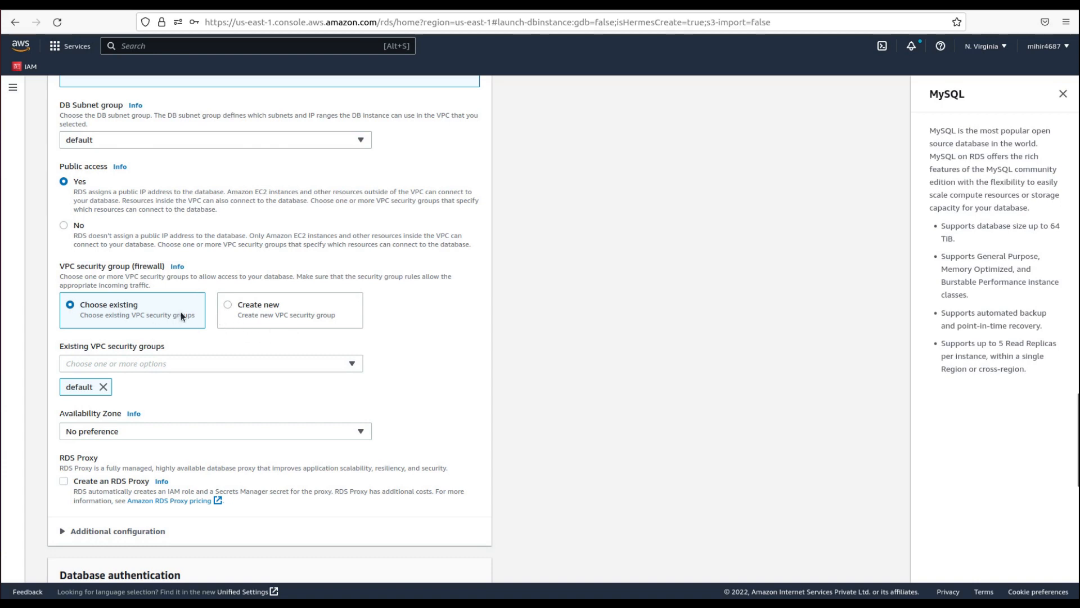
# - Choose to create a new VPC security group for the database and name it mydb-rds-sg
pyautogui.click(228, 306)
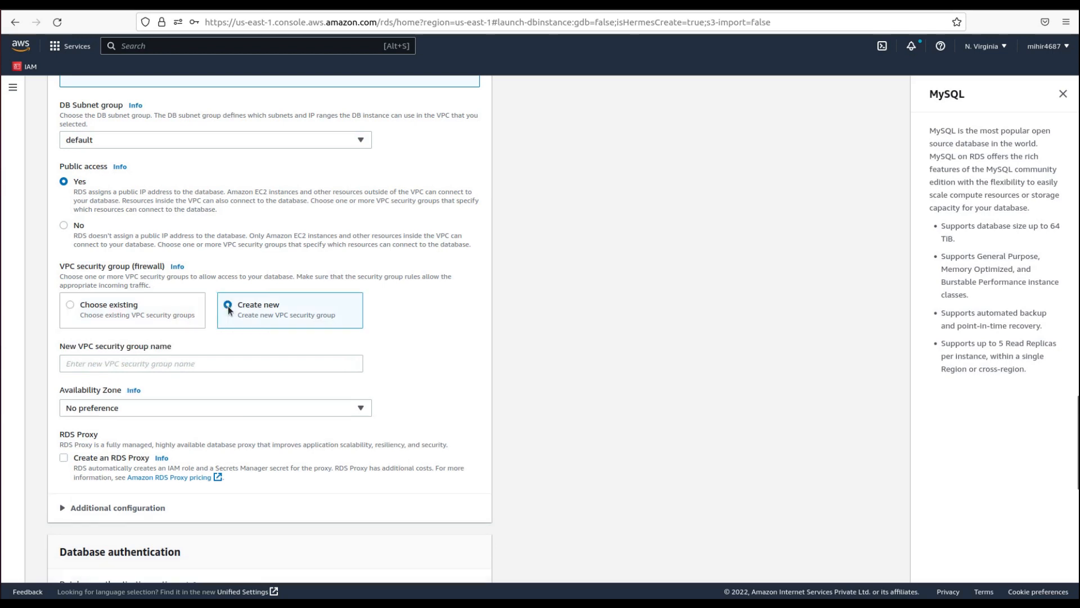
pyautogui.click(131, 368)
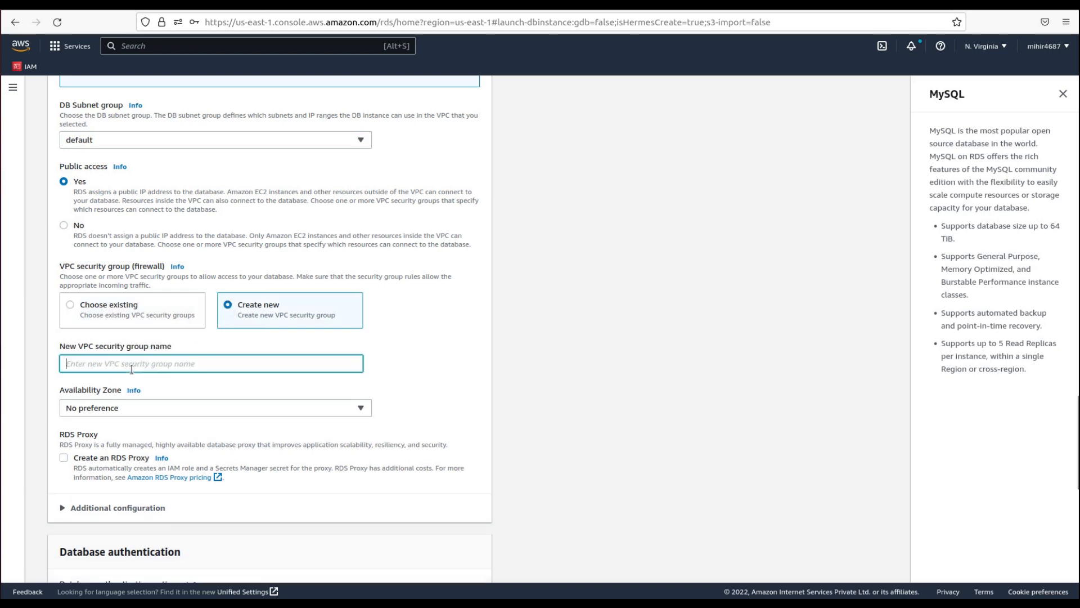
pyautogui.write('my')
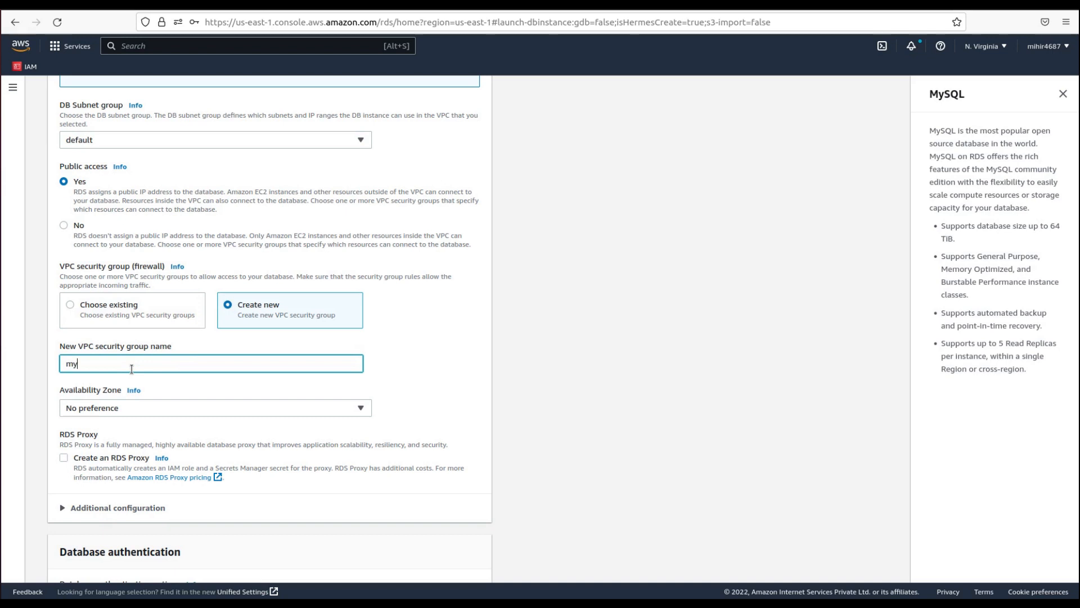
pyautogui.write('db-rds-sg')
pyautogui.moveTo(138, 364); pyautogui.dragTo(59, 361)
pyautogui.scroll(-2, 133, 359)
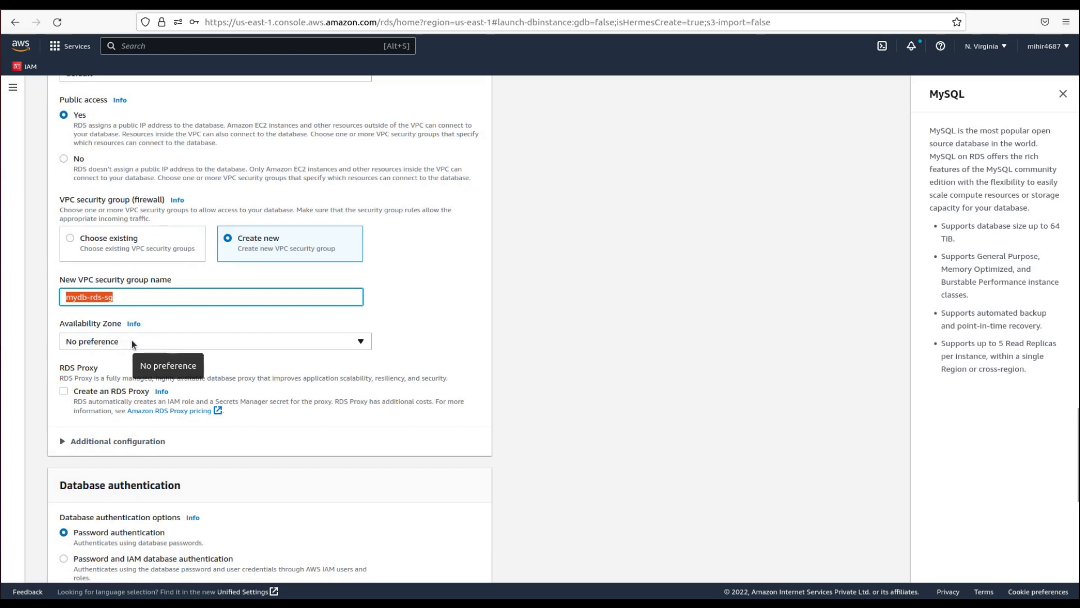
# - Review the remaining default settings, create the database, and decline the browser's offer to save the login
pyautogui.scroll(-2, 133, 344)
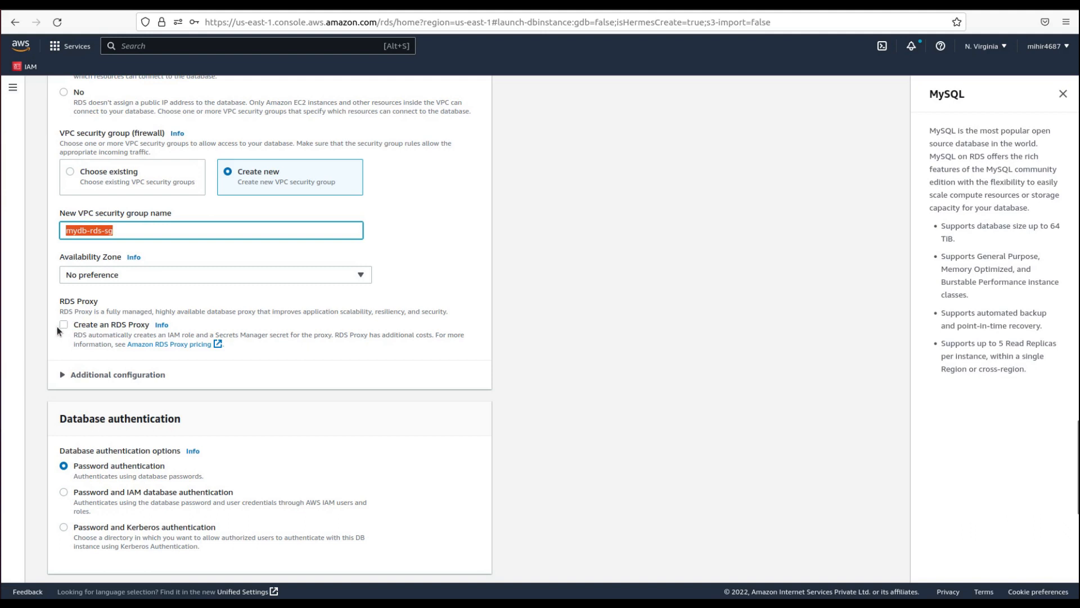
pyautogui.scroll(-2, 56, 328)
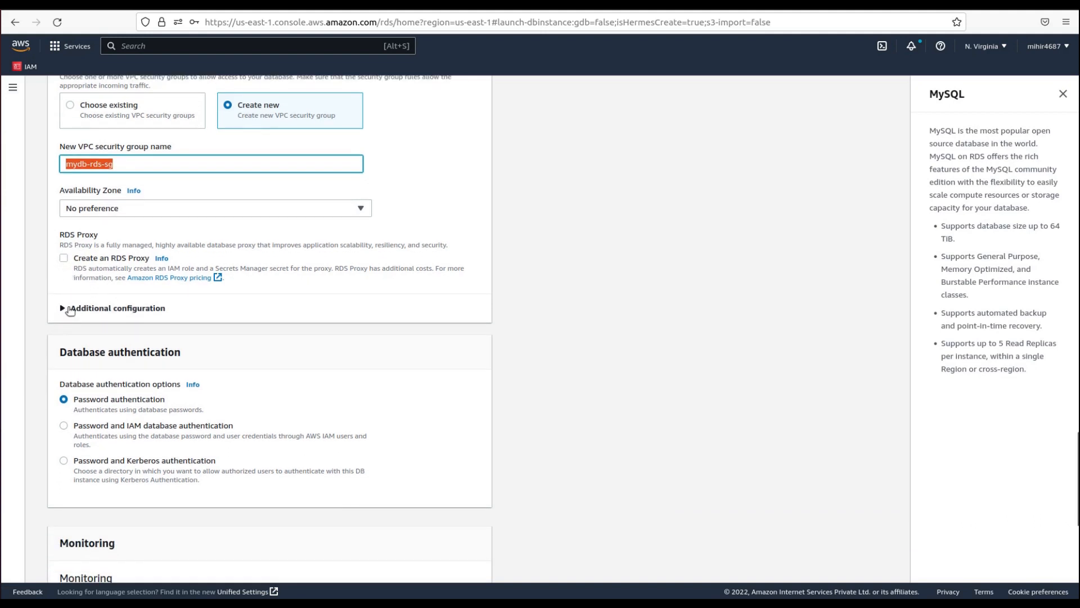
pyautogui.scroll(-2, 69, 310)
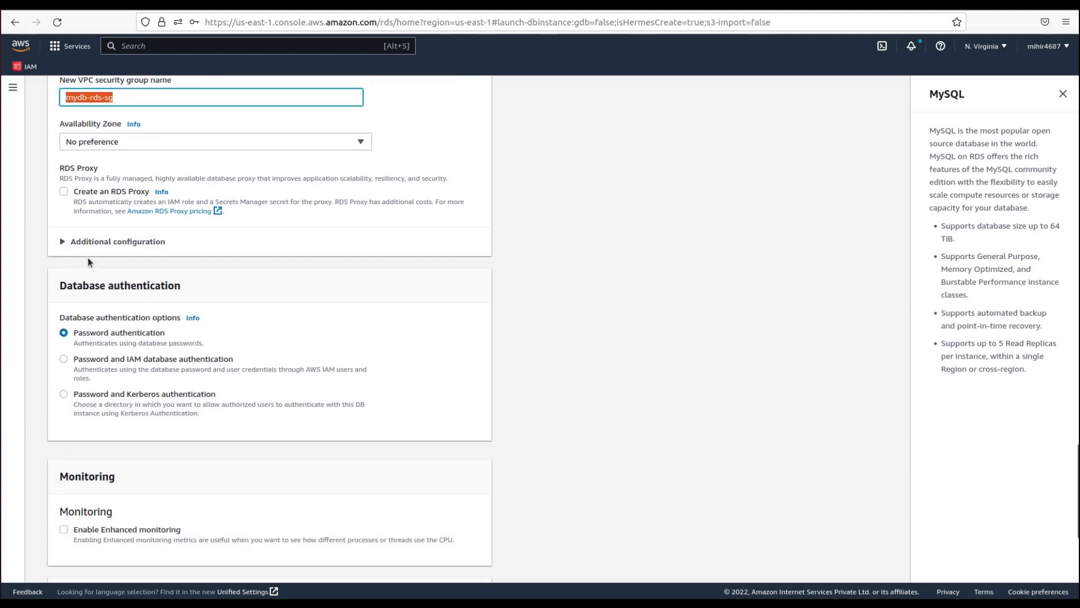
pyautogui.scroll(-2, 84, 260)
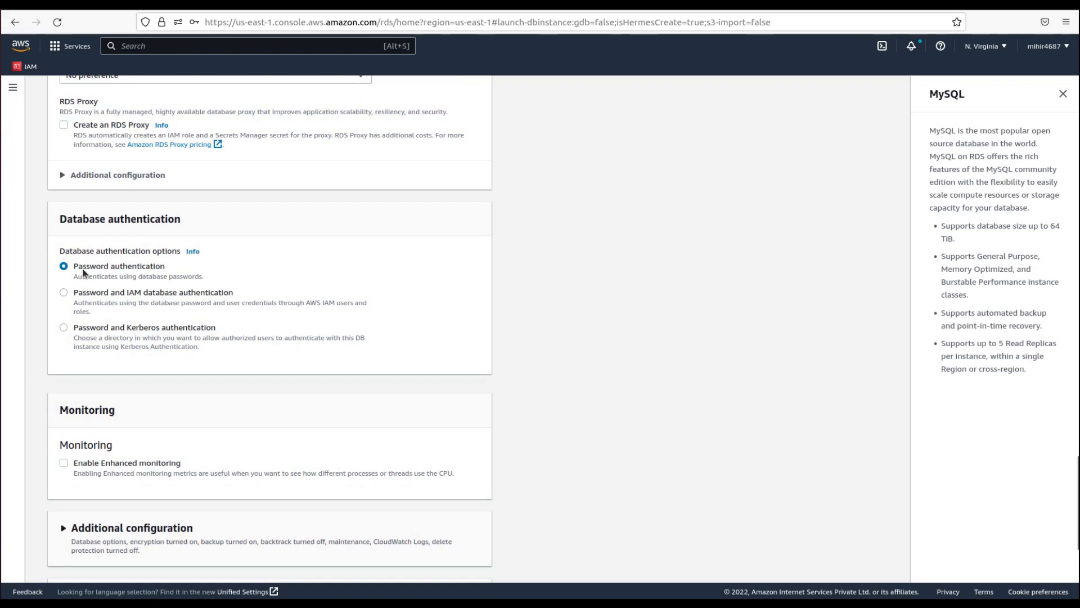
pyautogui.scroll(-8, 139, 264)
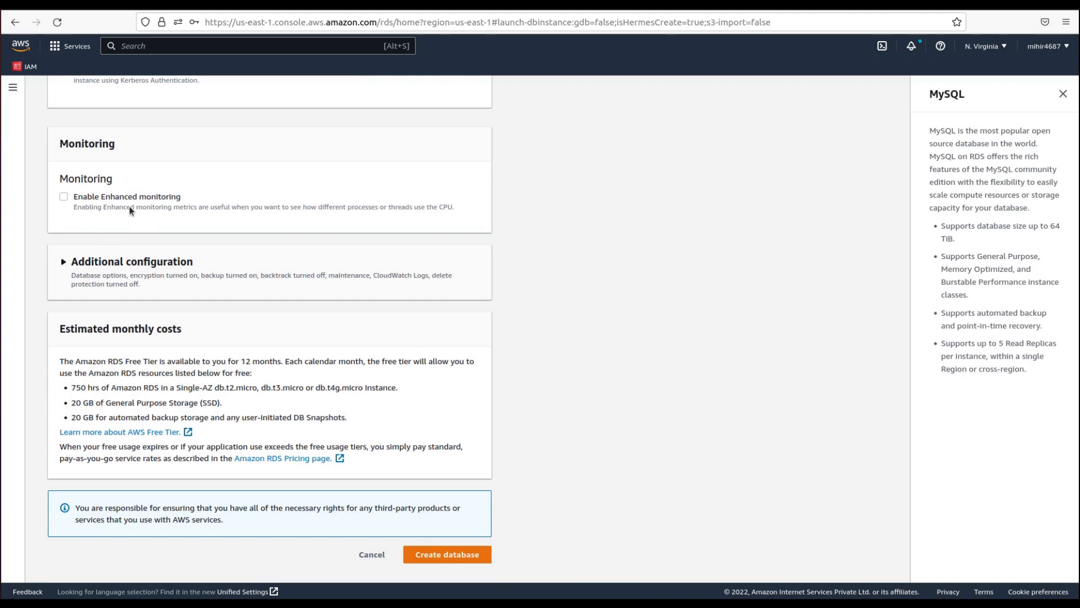
pyautogui.scroll(-1, 66, 270)
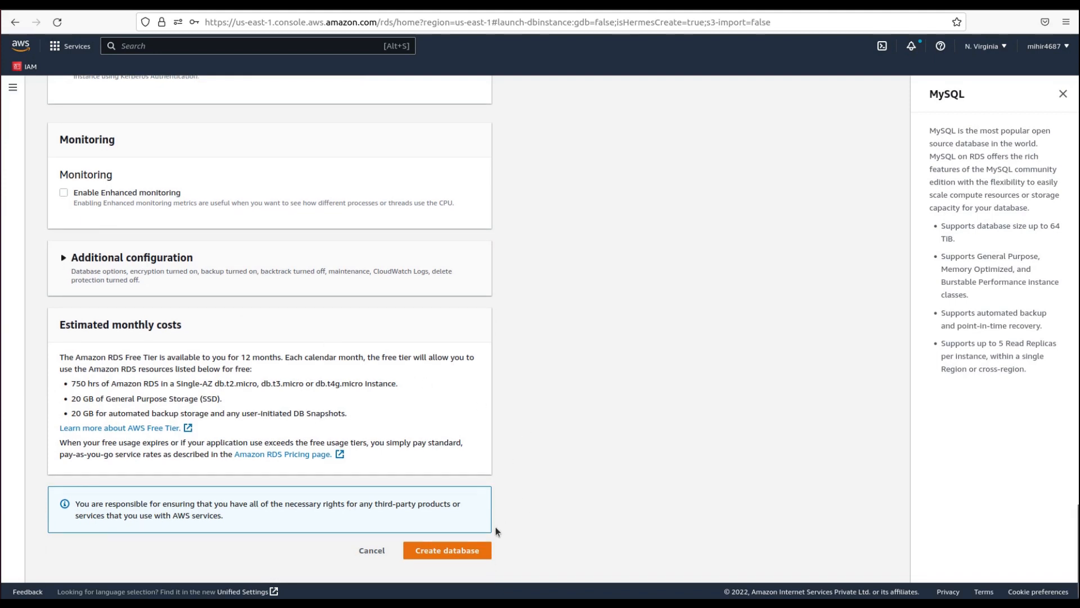
pyautogui.click(448, 551)
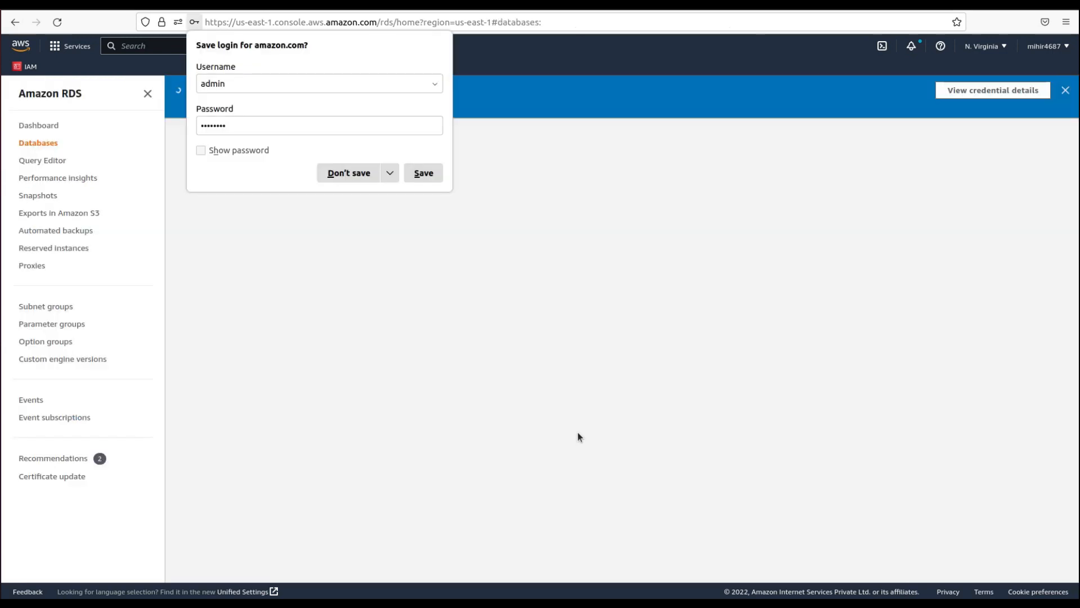
pyautogui.click(349, 173)
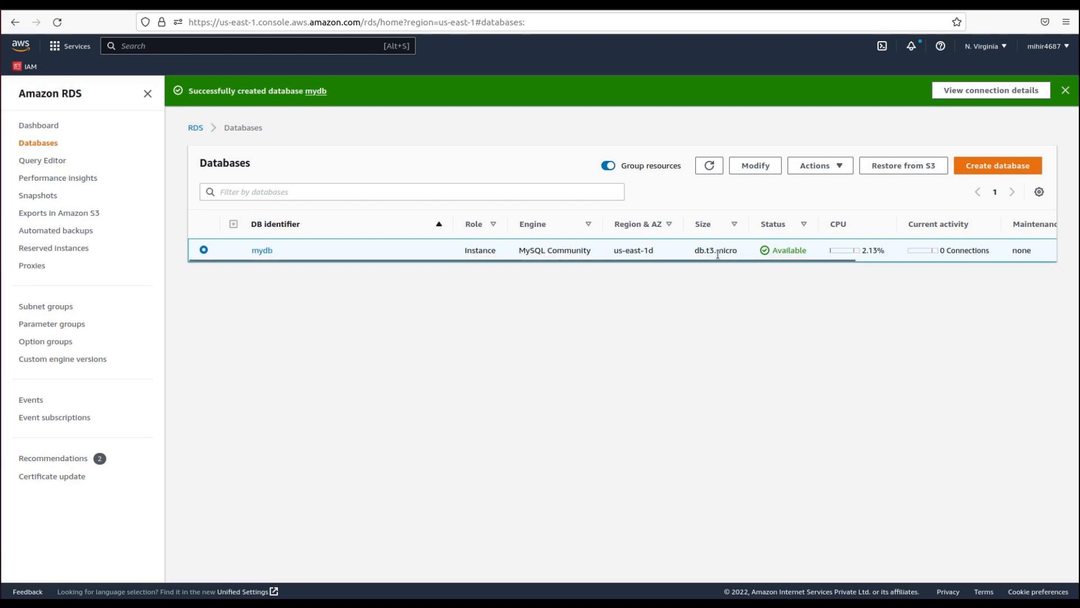
# - Open the details of the mydb instance, copy its endpoint and highlight its port number
pyautogui.click(265, 251)
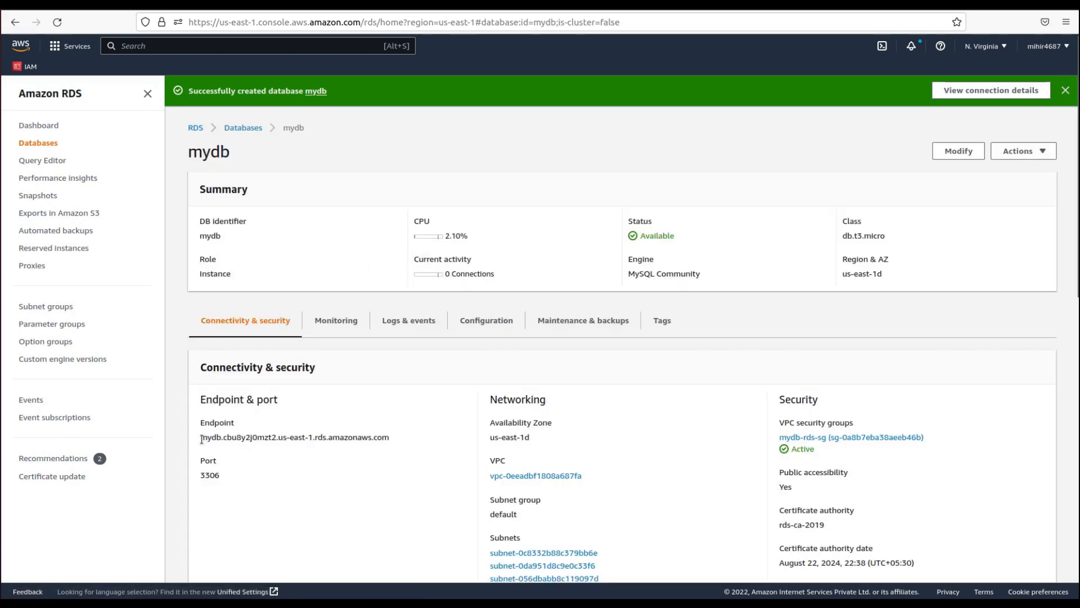
pyautogui.moveTo(203, 440); pyautogui.dragTo(389, 439)
pyautogui.hotkey('ctrl', 'c')
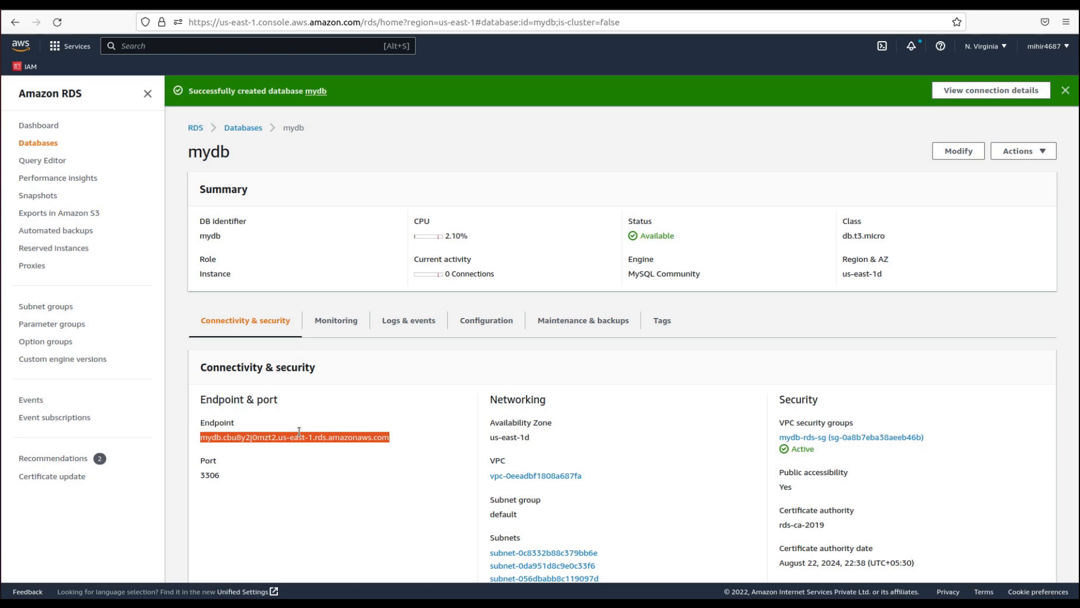
pyautogui.doubleClick(207, 476)
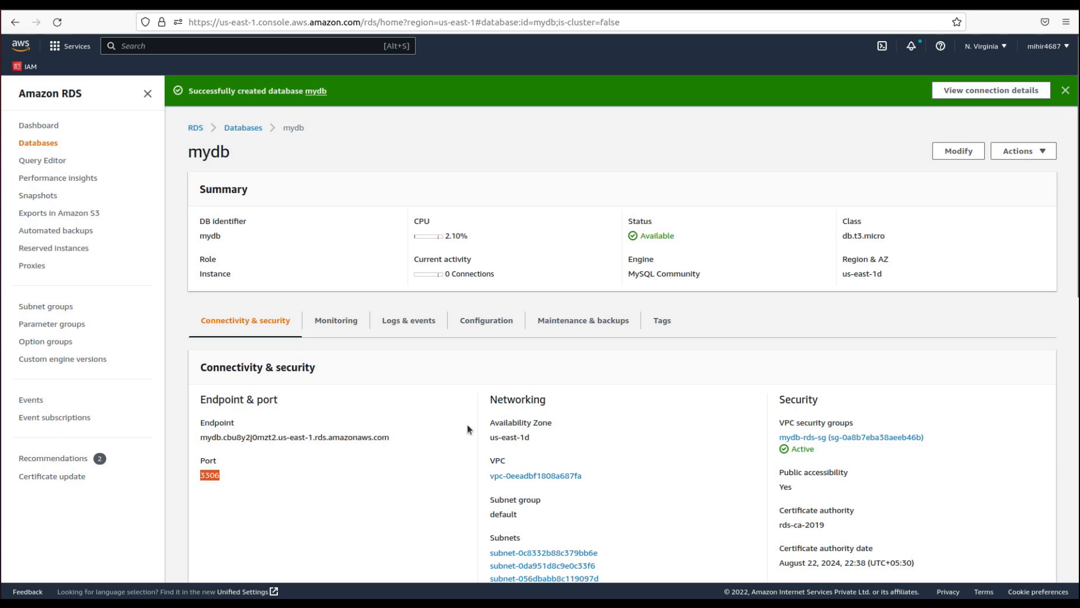
# - Open the instance's mydb-rds-sg security group in the EC2 console, view its inbound rules and open them for editing
pyautogui.scroll(-2, 499, 436)
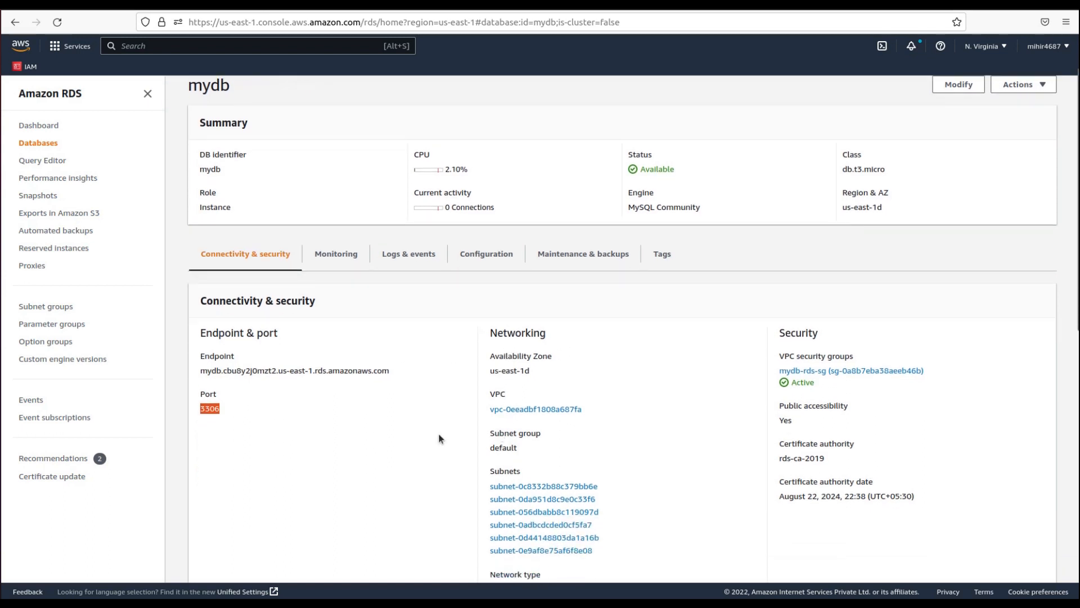
pyautogui.click(798, 372)
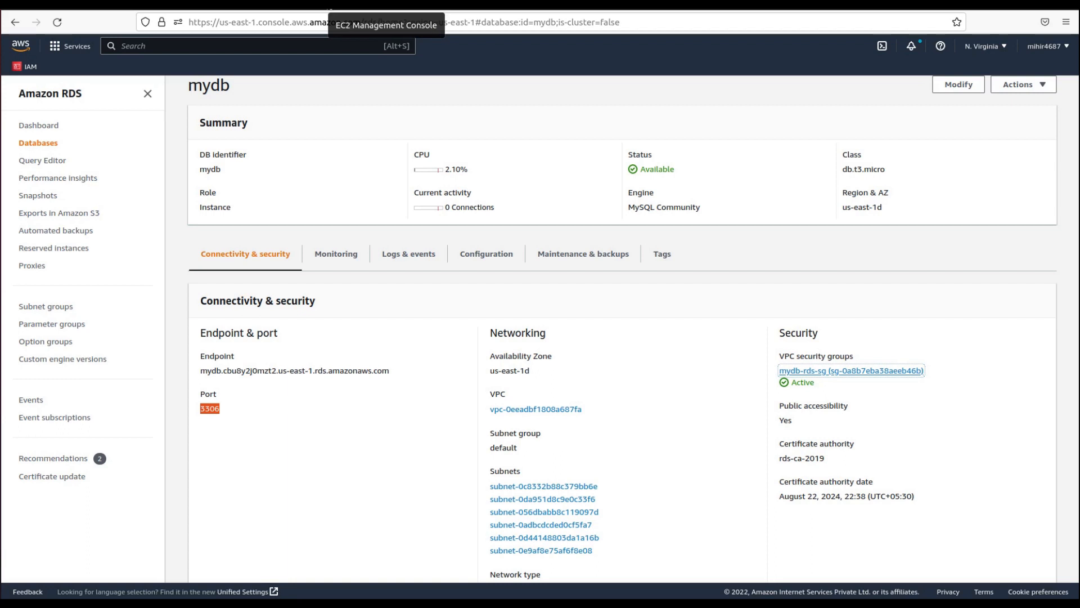
pyautogui.click(329, 6)
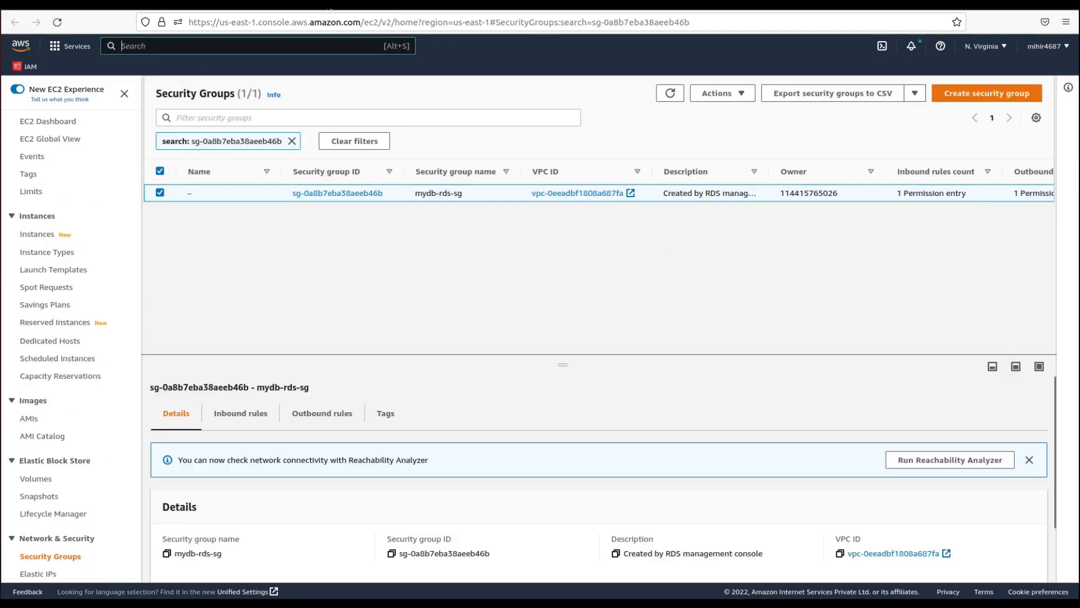
pyautogui.click(229, 417)
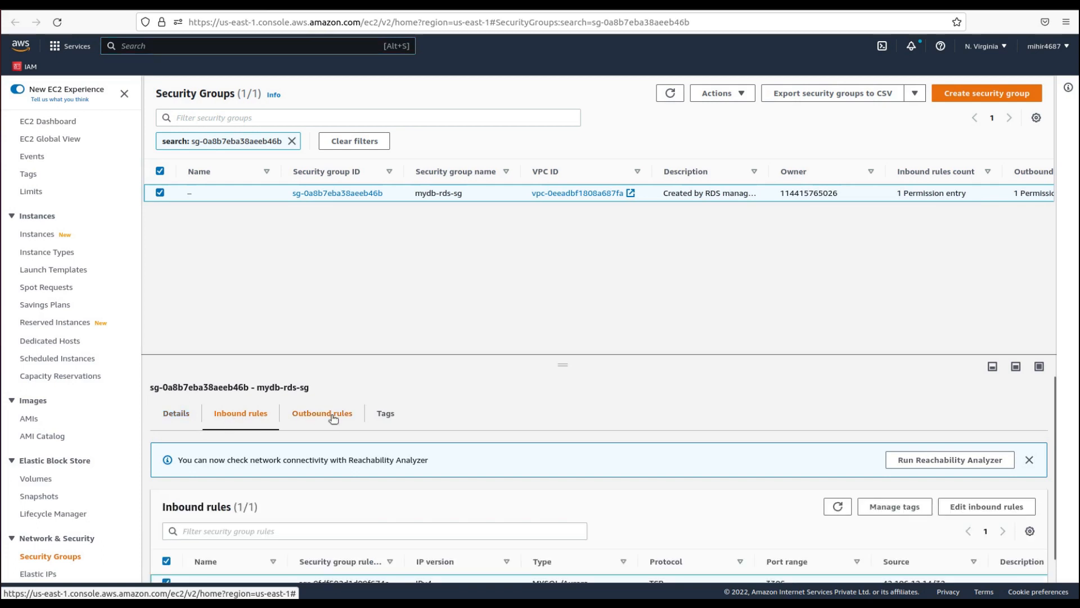
pyautogui.scroll(-1, 557, 451)
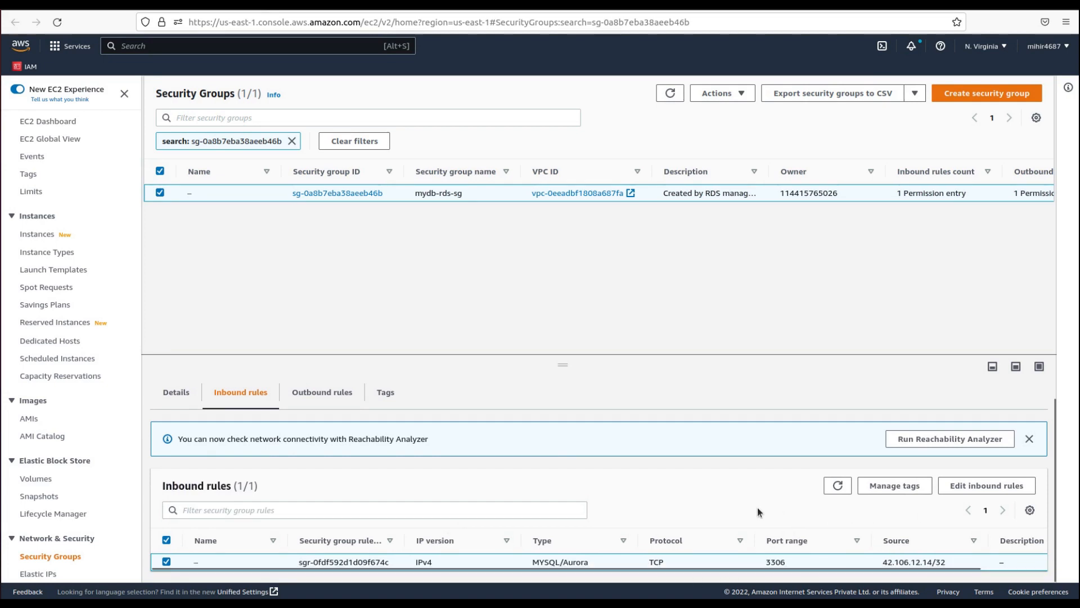
pyautogui.click(957, 486)
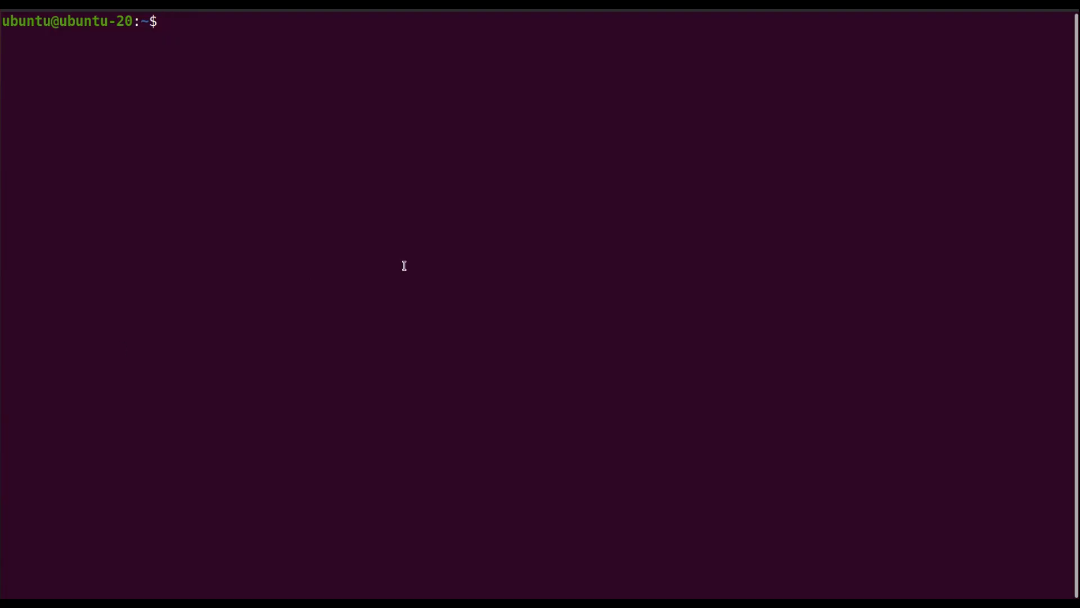
# - Switch to the terminal and begin a mysql -h command with the mydb endpoint copied from the RDS console as host
pyautogui.write('mysl')
pyautogui.press('BackSpace')
pyautogui.press('BackSpace')
pyautogui.write('ql -h')
pyautogui.hotkey('alt', 'Tab')
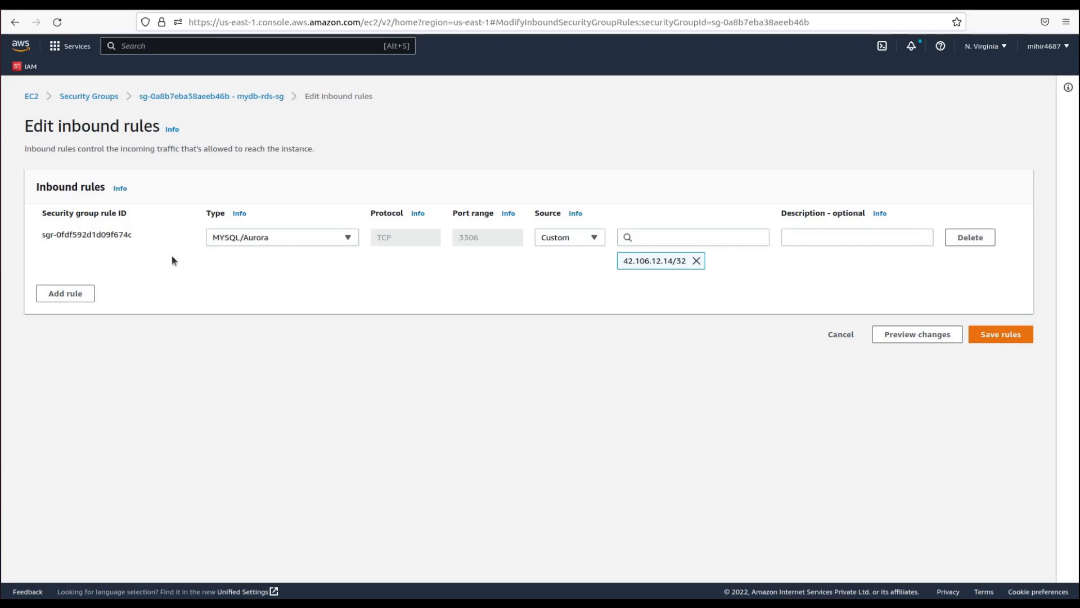
pyautogui.click(163, 5)
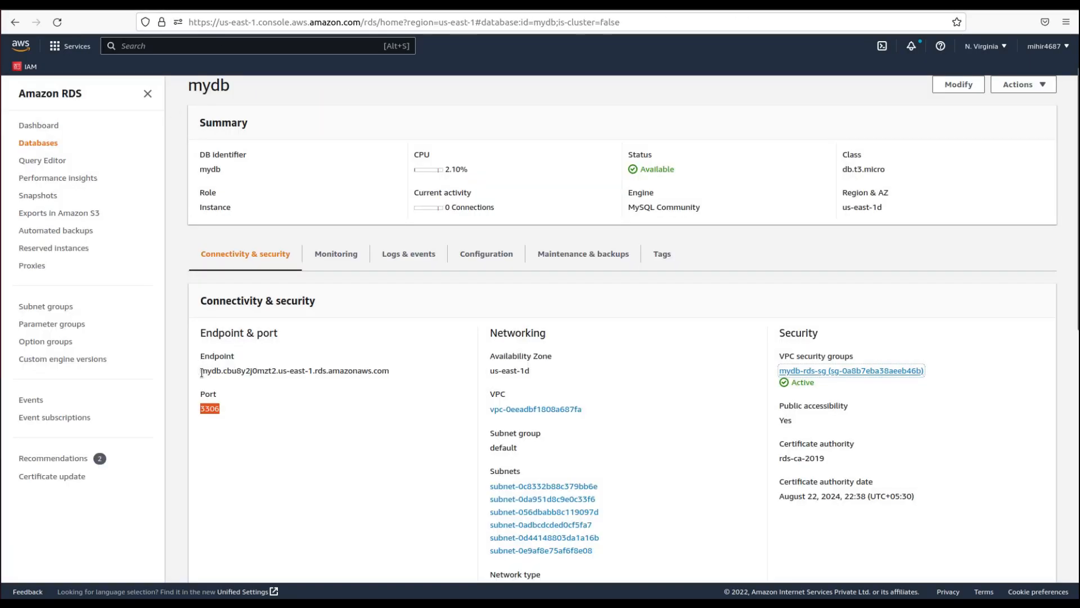
pyautogui.moveTo(200, 370); pyautogui.dragTo(325, 377)
pyautogui.hotkey('alt', 'Tab')
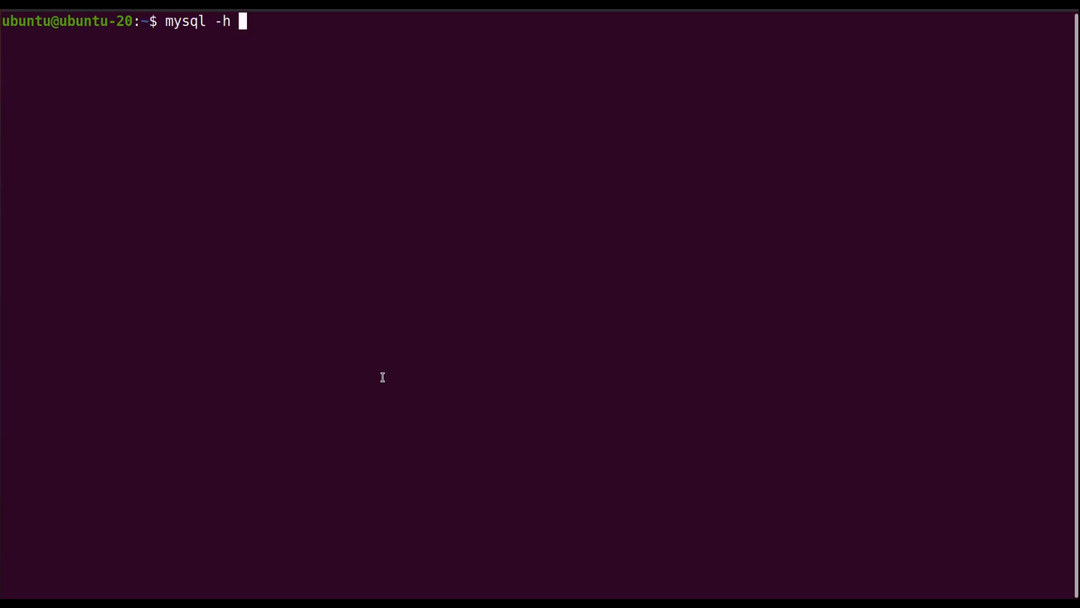
pyautogui.hotkey('ctrl', 'shift', 'v')
# - Complete the command with -u admin -p, run it, and log in with the database master password
pyautogui.write('-')
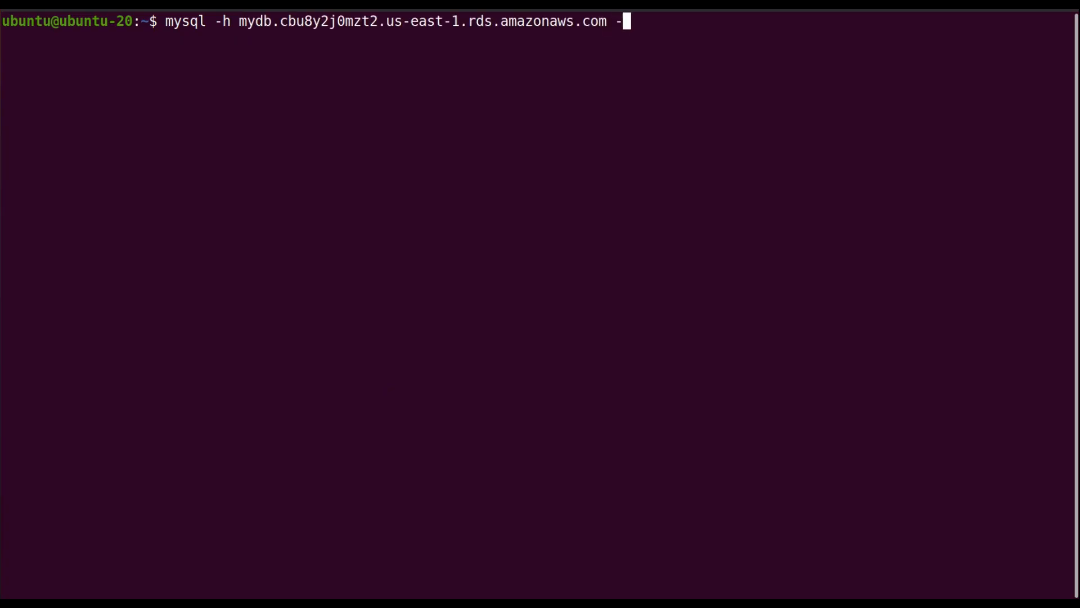
pyautogui.write('u r')
pyautogui.press('BackSpace')
pyautogui.write('admin ')
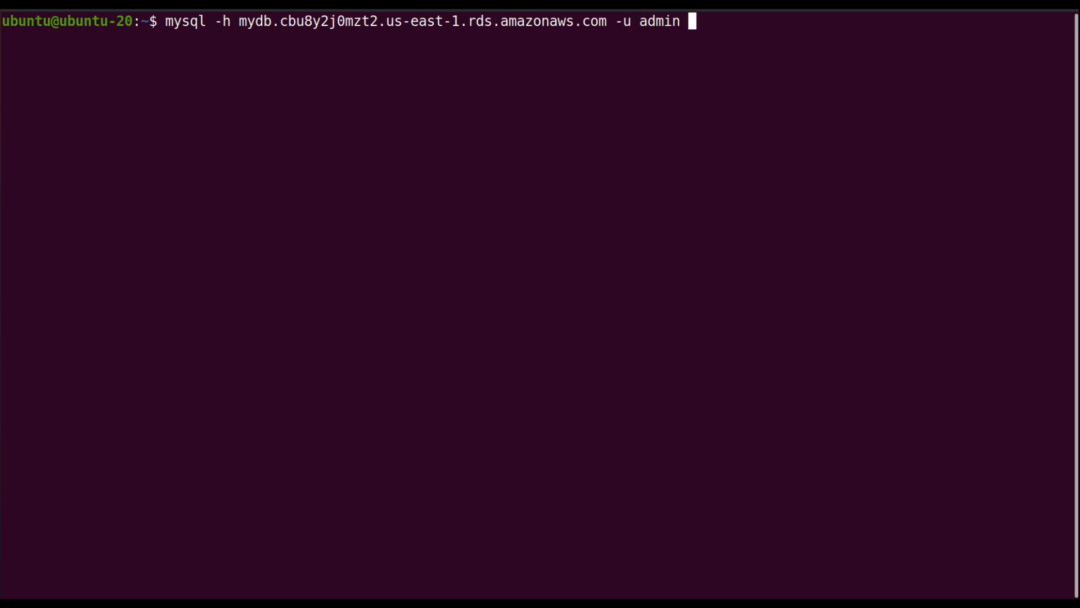
pyautogui.write('-p')
pyautogui.press('Return')
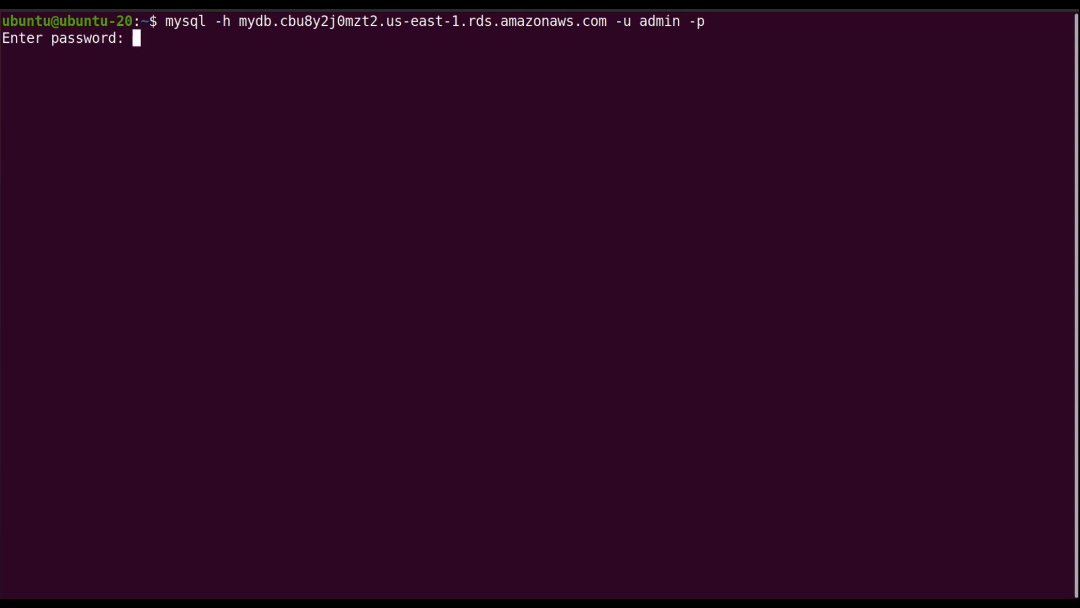
pyautogui.press('Return')
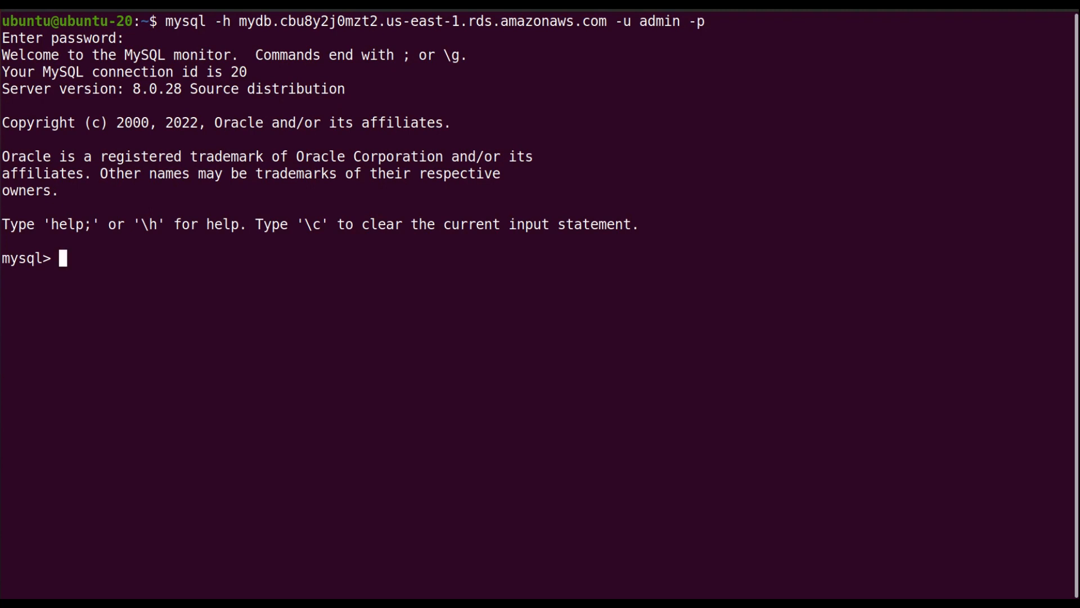
# - List the databases on the MySQL server and create a database named mydb
pyautogui.write('show databases;')
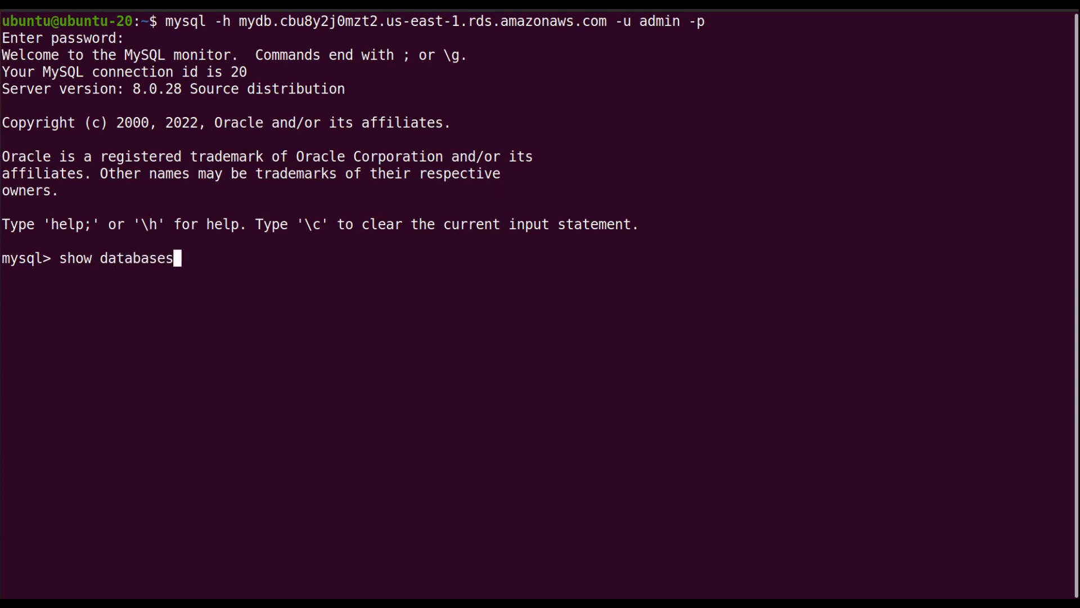
pyautogui.press('Return')
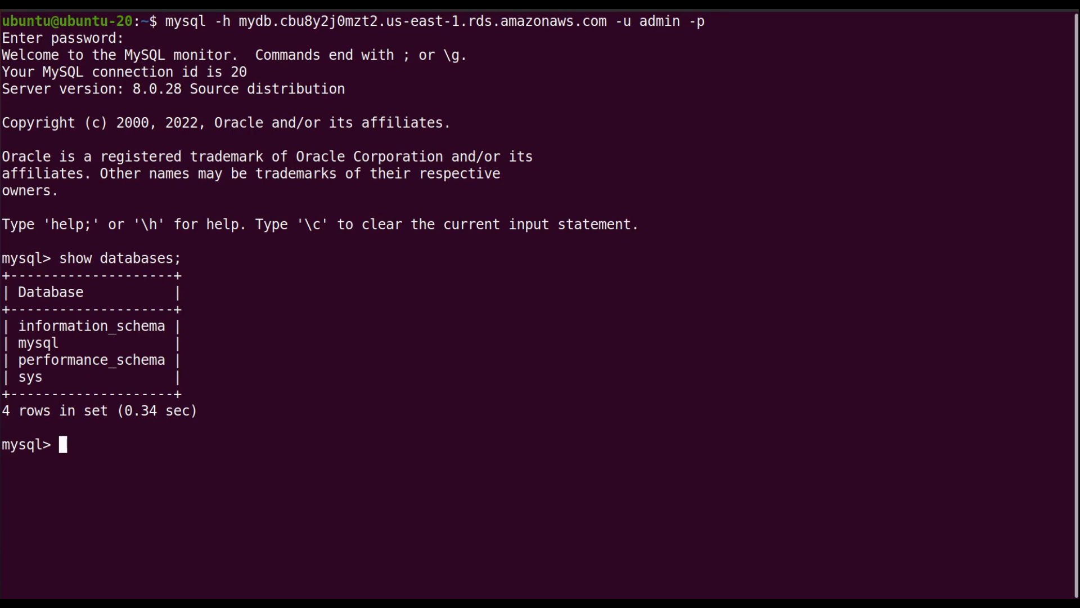
pyautogui.write('create database ')
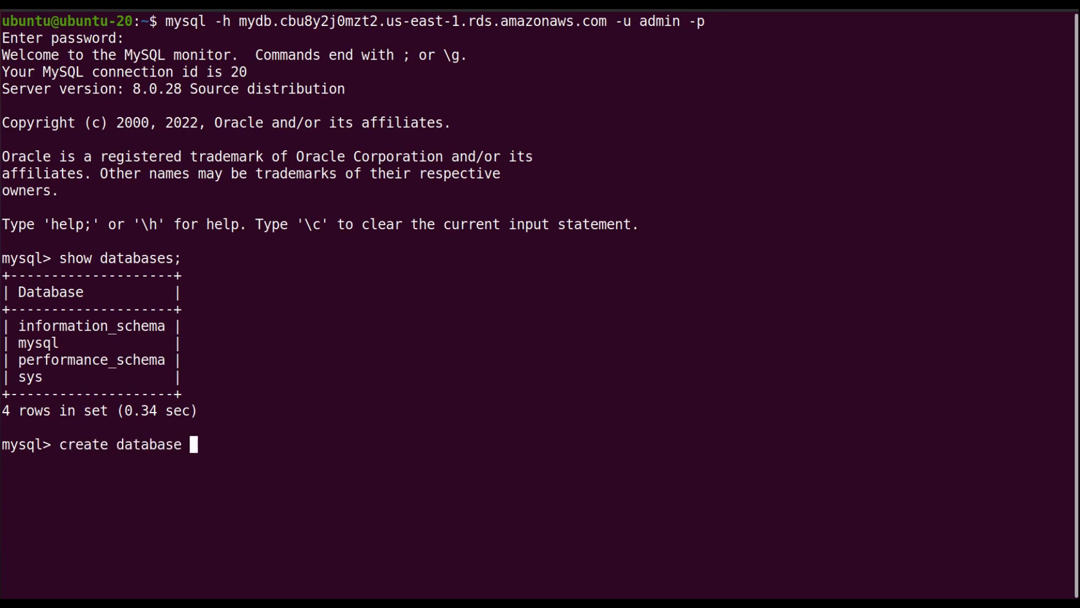
pyautogui.write('mydb;')
pyautogui.press('Return')
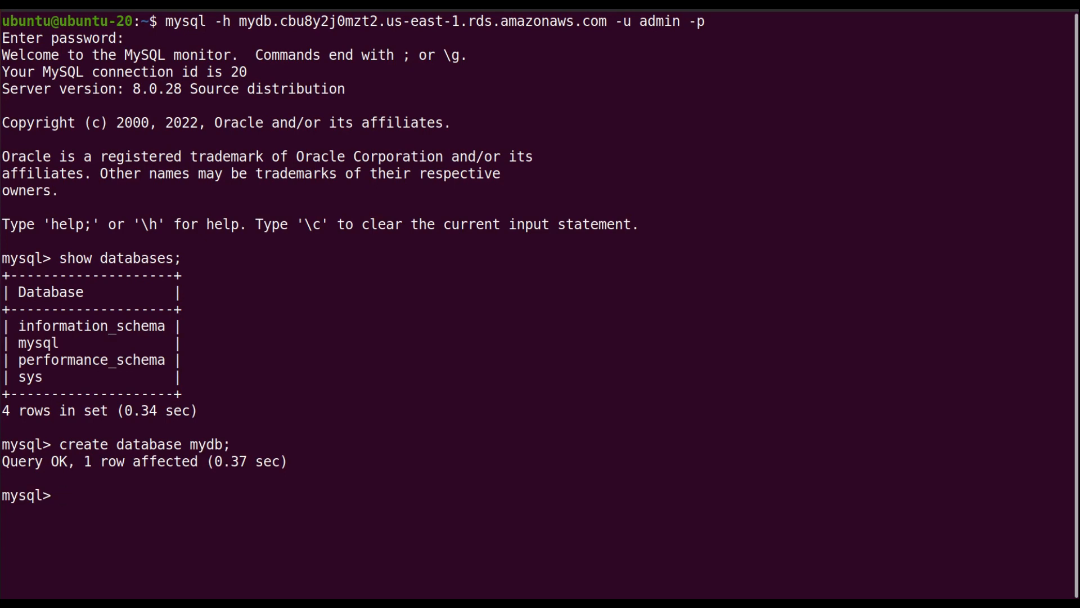
# - Switch to the mydb database with the use command and exit the MySQL client
pyautogui.write('use mydb;')
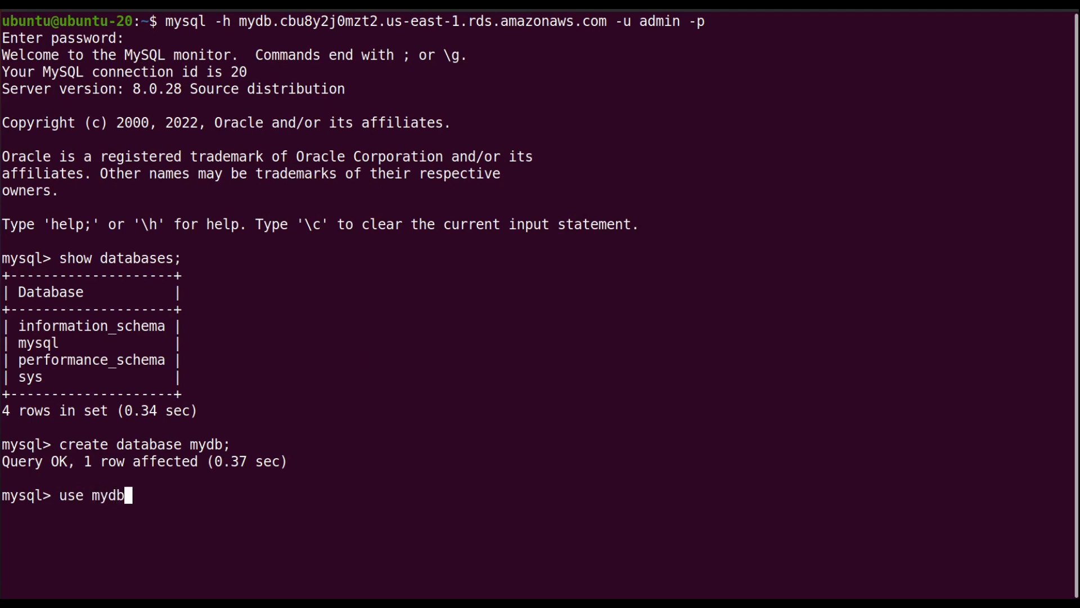
pyautogui.press('Return')
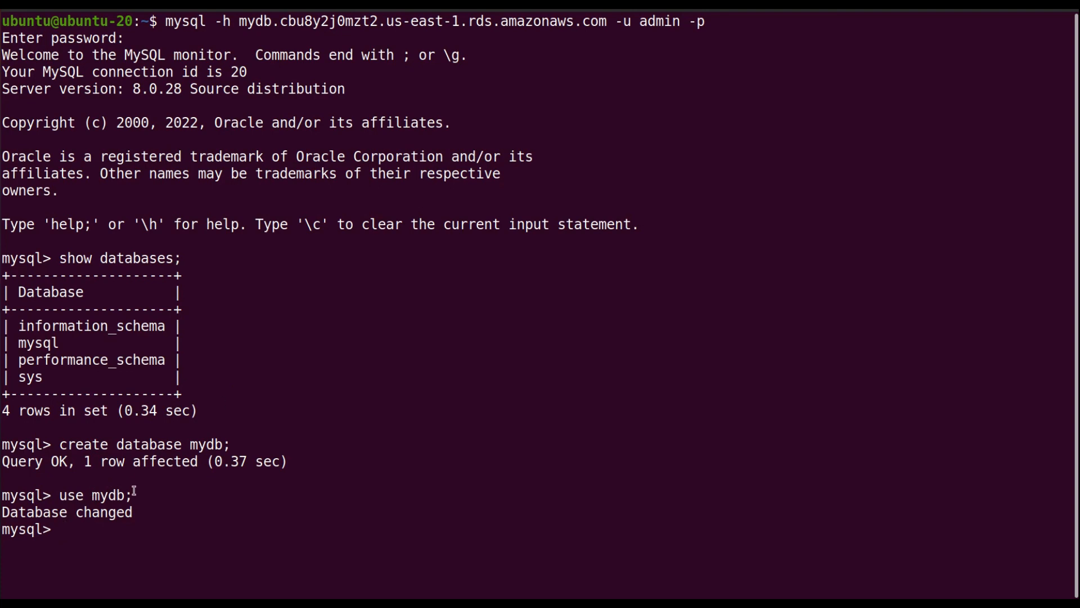
pyautogui.moveTo(197, 460); pyautogui.dragTo(131, 460)
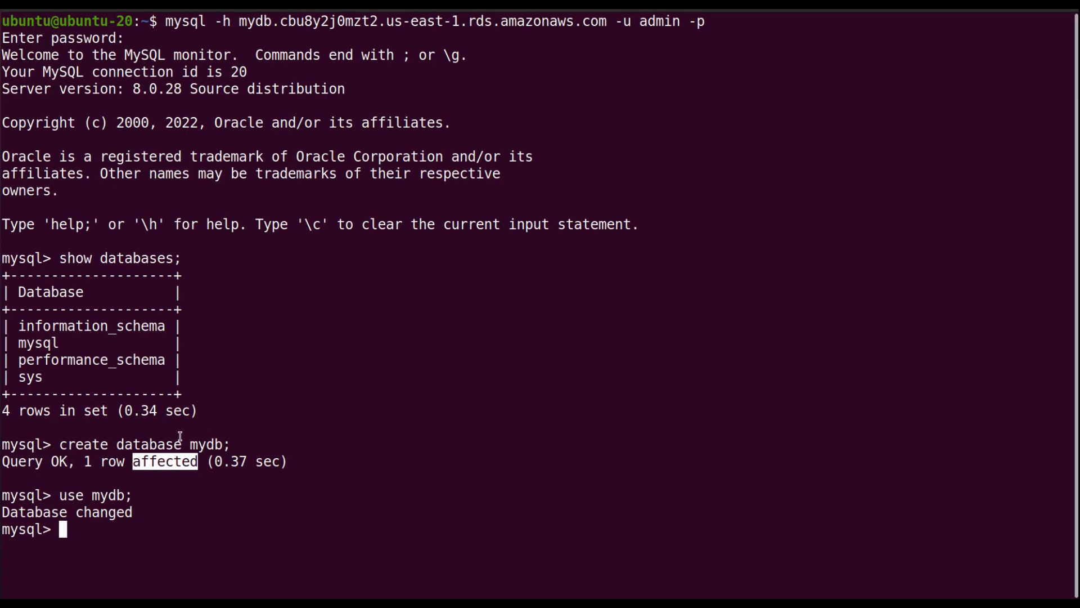
pyautogui.write('exit;')
pyautogui.press('Return')
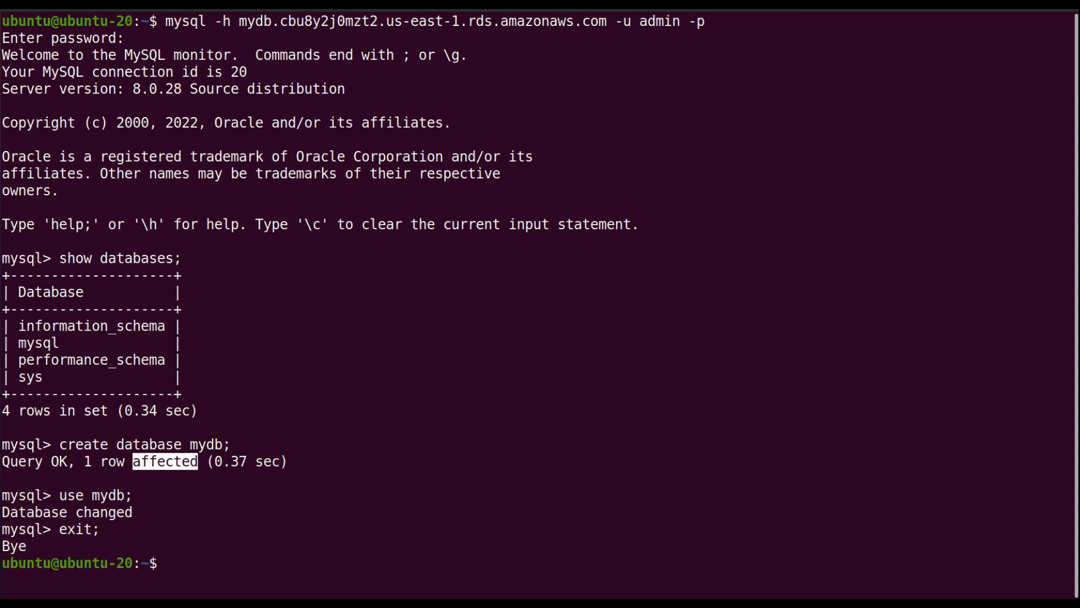